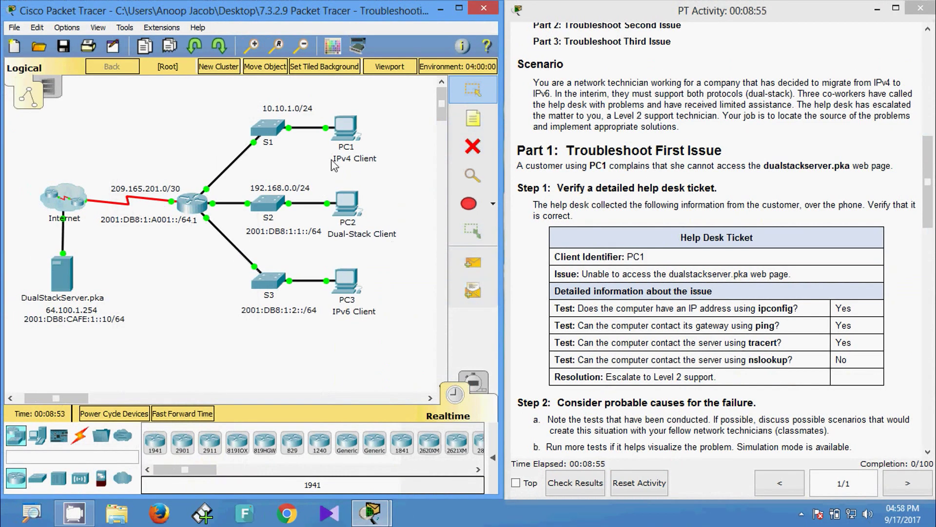
Open PC1's IP configuration and examine its static IPv4 settings, including the DNS server address
{"action": "left_click", "coordinate": [344, 134]}
{"action": "left_click", "coordinate": [287, 176]}
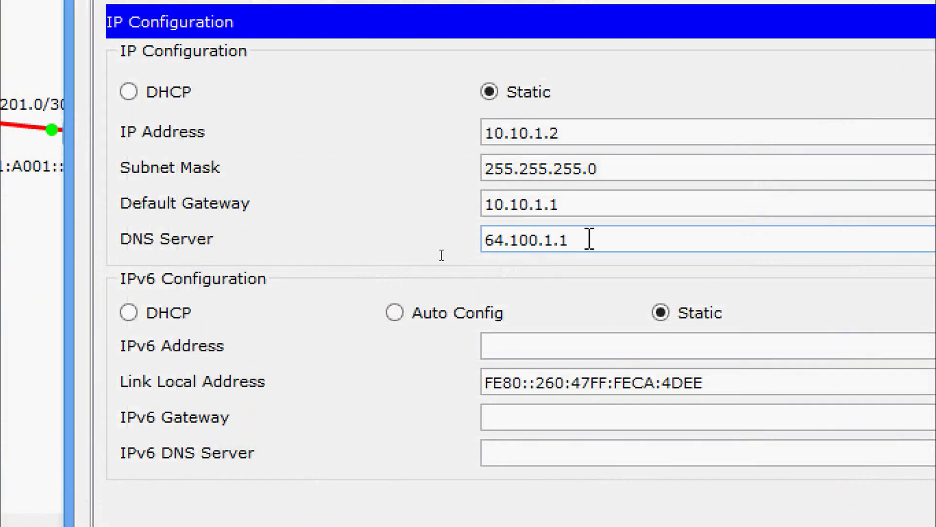
{"action": "left_click_drag", "start_coordinate": [438, 255], "coordinate": [406, 257]}
{"action": "left_click_drag", "start_coordinate": [522, 240], "coordinate": [476, 244]}
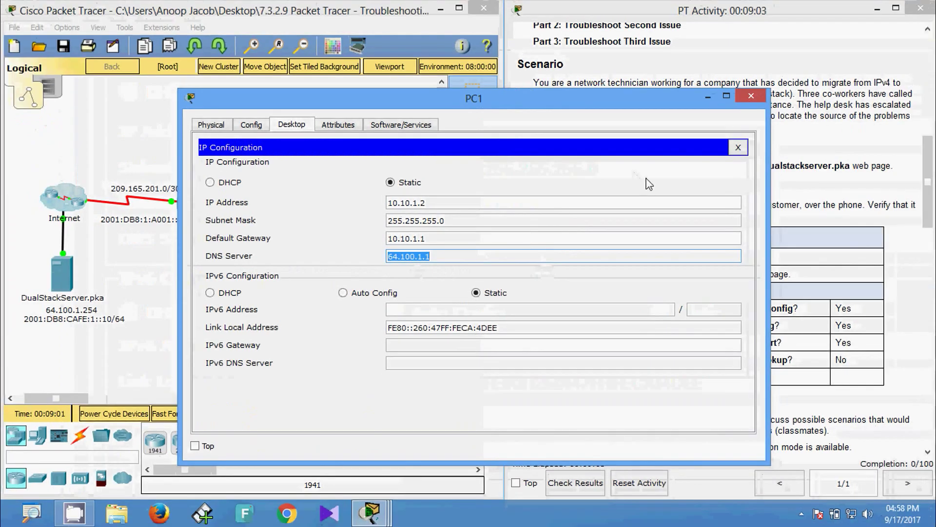
Compare PC1's DNS server entry with the DNS server's IPv4 address in the activity's addressing table
{"action": "left_click_drag", "start_coordinate": [651, 100], "coordinate": [591, 87]}
{"action": "left_click_drag", "start_coordinate": [928, 180], "coordinate": [928, 74]}
{"action": "left_click", "coordinate": [656, 321]}
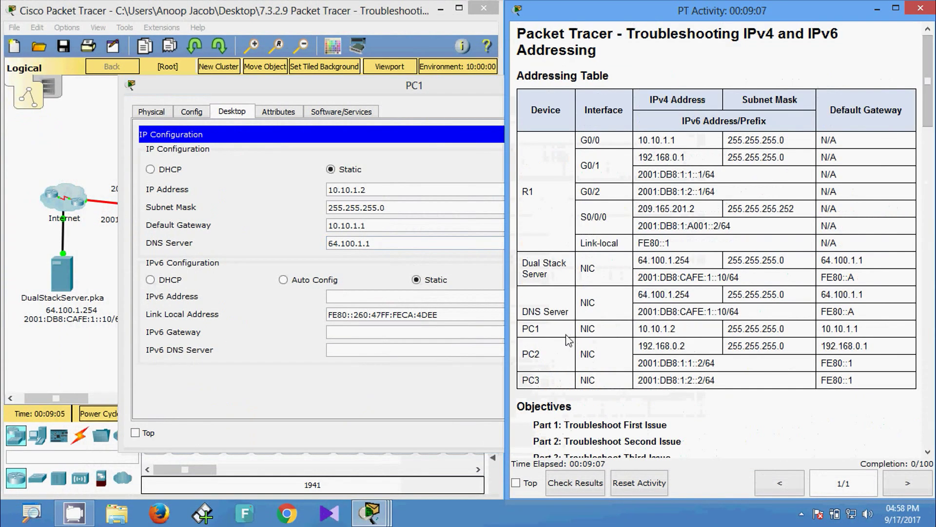
{"action": "left_click_drag", "start_coordinate": [539, 308], "coordinate": [566, 310]}
{"action": "left_click", "coordinate": [641, 294]}
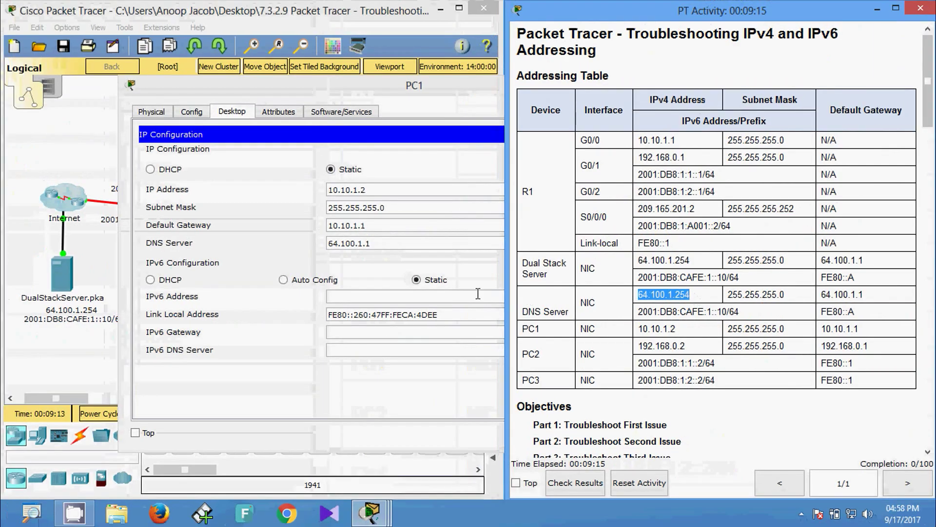
{"action": "left_click", "coordinate": [373, 245]}
{"action": "left_click_drag", "start_coordinate": [373, 245], "coordinate": [326, 247]}
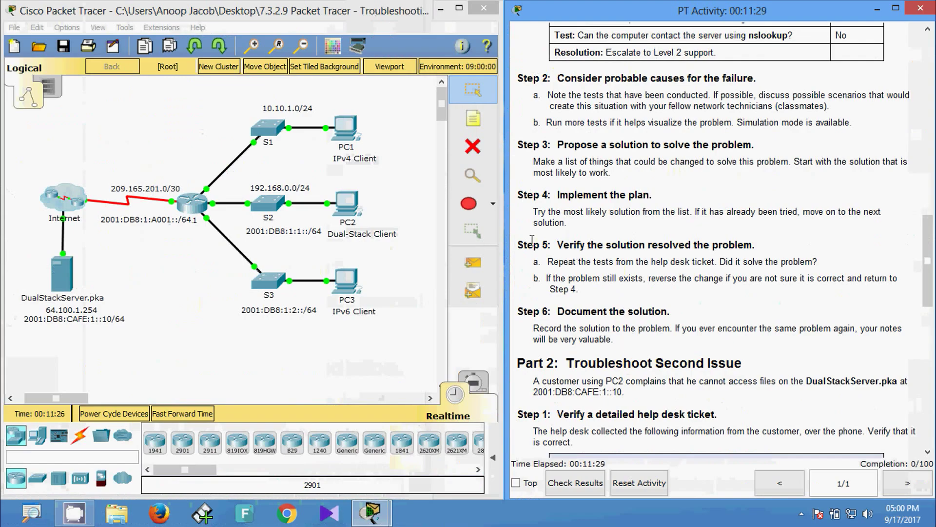
Change the DNS server in PC1's IP configuration to 64.100.1.254, as listed in the addressing table
{"action": "left_click", "coordinate": [346, 128]}
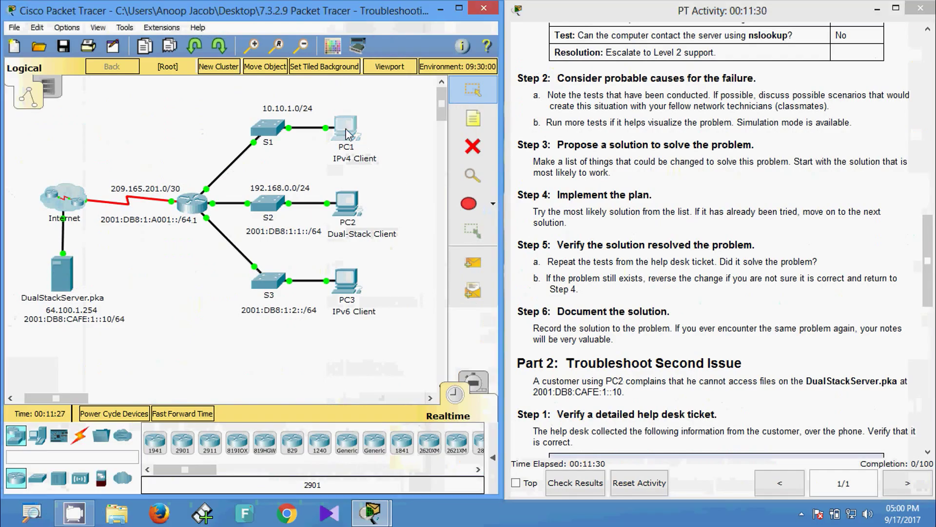
{"action": "left_click", "coordinate": [239, 167]}
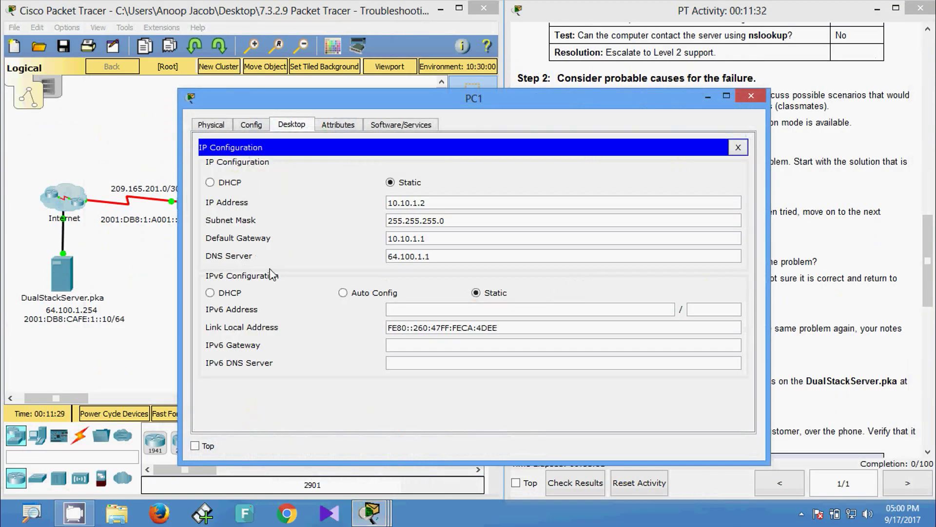
{"action": "left_click_drag", "start_coordinate": [318, 109], "coordinate": [563, 93]}
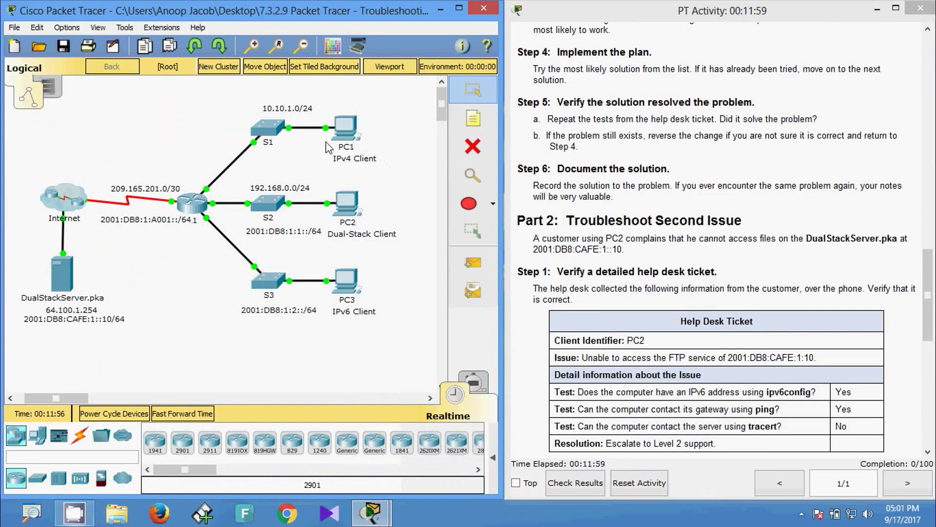
{"action": "left_click", "coordinate": [328, 147]}
{"action": "left_click", "coordinate": [274, 171]}
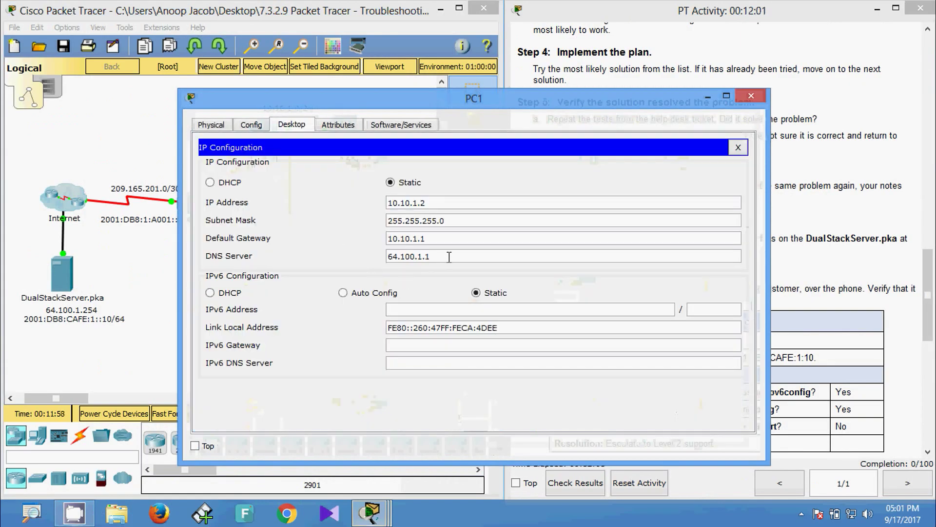
{"action": "left_click_drag", "start_coordinate": [928, 288], "coordinate": [932, 110]}
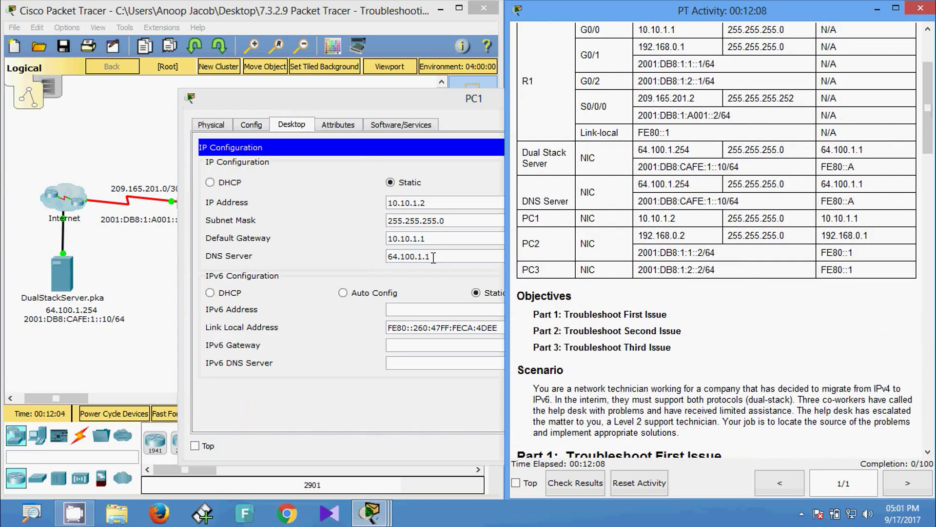
{"action": "left_click", "coordinate": [456, 258]}
{"action": "key", "text": "BackSpace"}
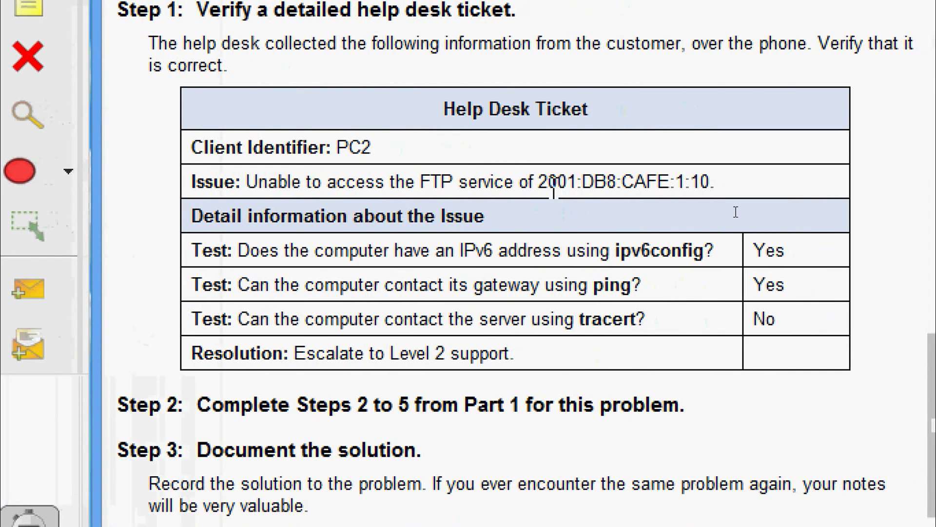
Review PC2's help desk ticket in Part 2, checking the unreachable FTP address and the ping and tracert test results
{"action": "left_click_drag", "start_coordinate": [568, 181], "coordinate": [709, 186]}
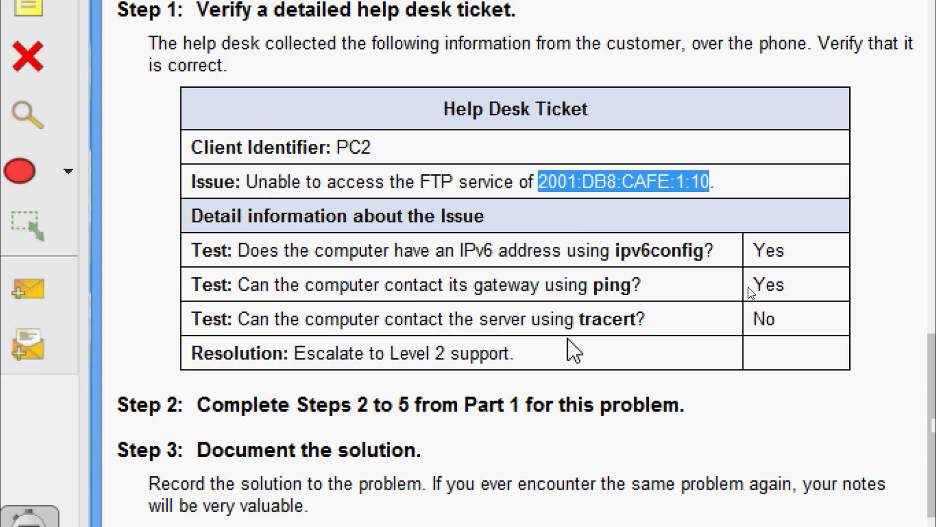
{"action": "left_click_drag", "start_coordinate": [782, 324], "coordinate": [759, 325]}
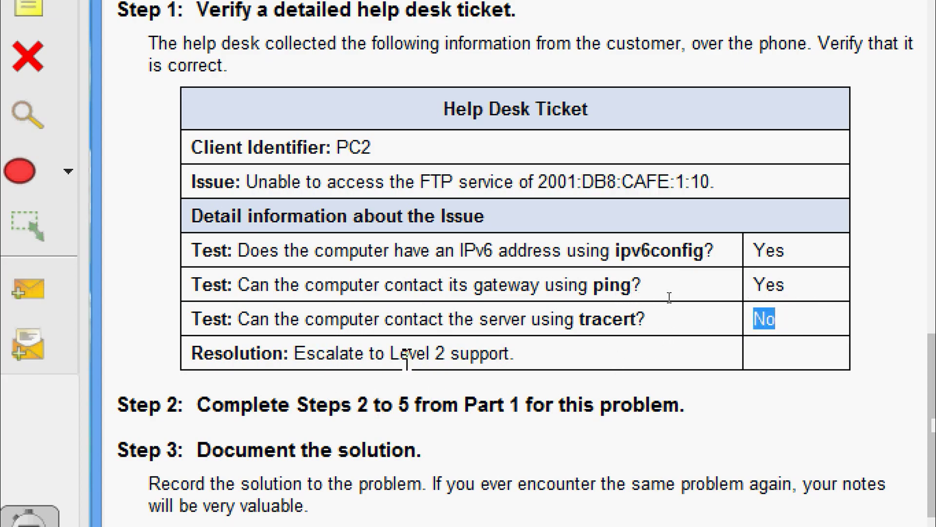
{"action": "left_click_drag", "start_coordinate": [702, 322], "coordinate": [604, 312]}
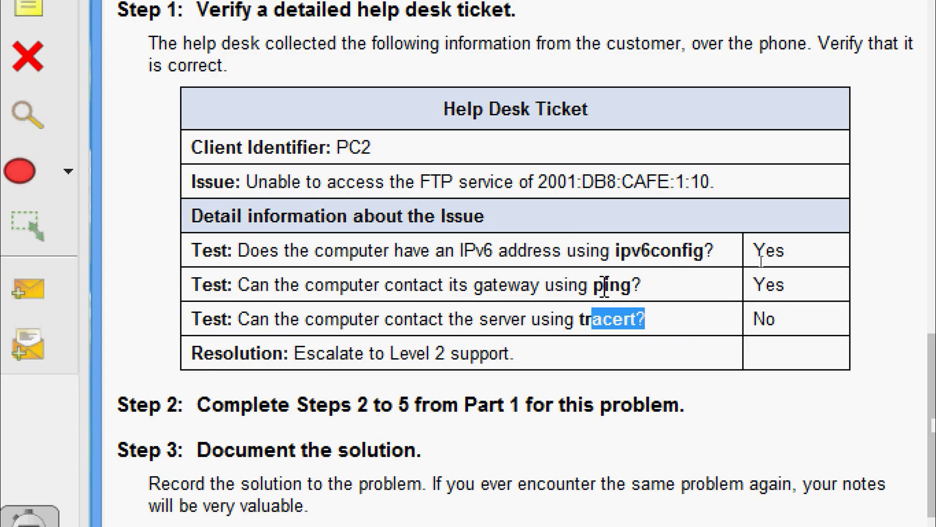
{"action": "left_click", "coordinate": [606, 284]}
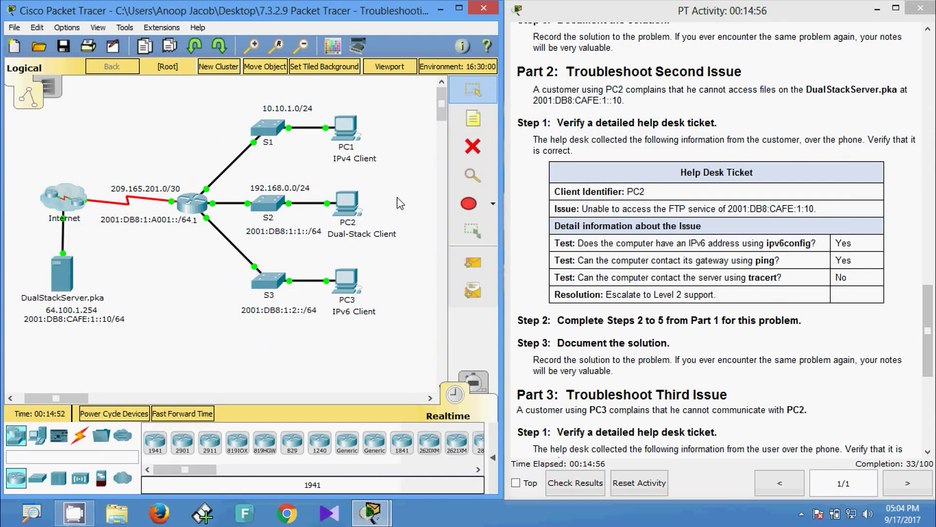
Run ipv6config /all in PC2's command prompt and check its IPv6 address
{"action": "left_click", "coordinate": [346, 201]}
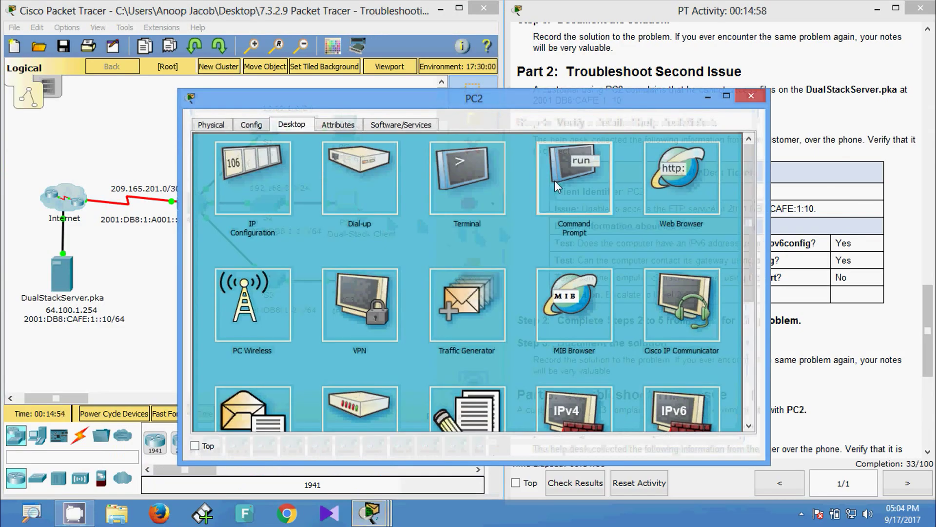
{"action": "left_click", "coordinate": [556, 180]}
{"action": "left_click_drag", "start_coordinate": [386, 100], "coordinate": [455, 97]}
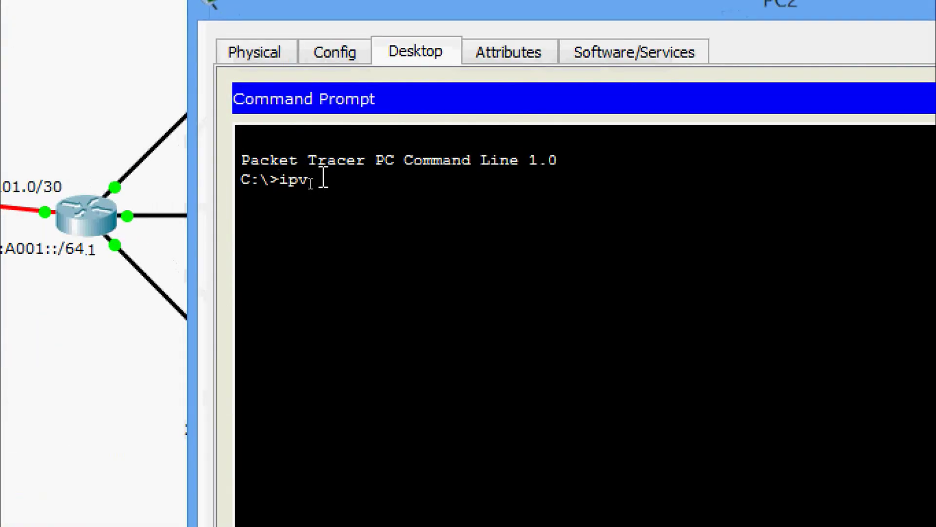
{"action": "type", "text": "ipv6config /all"}
{"action": "key", "text": "Return"}
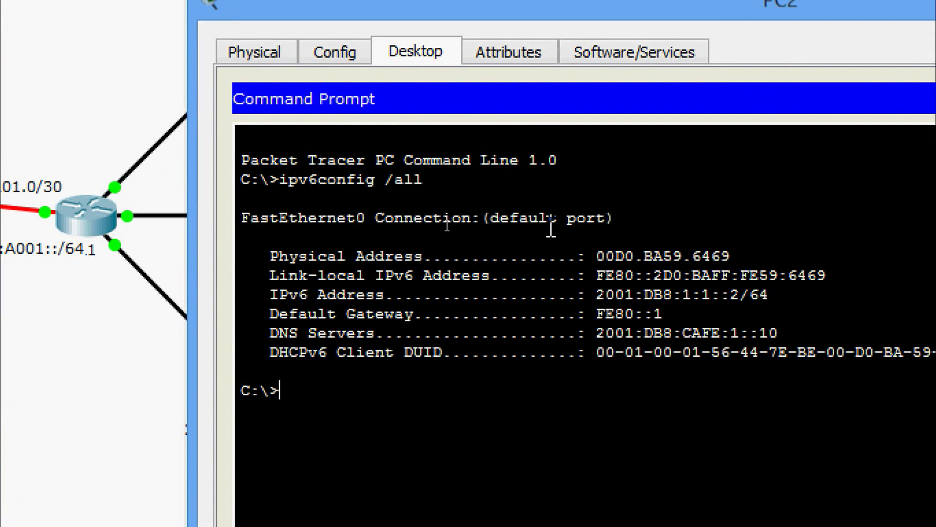
{"action": "left_click_drag", "start_coordinate": [597, 294], "coordinate": [769, 296]}
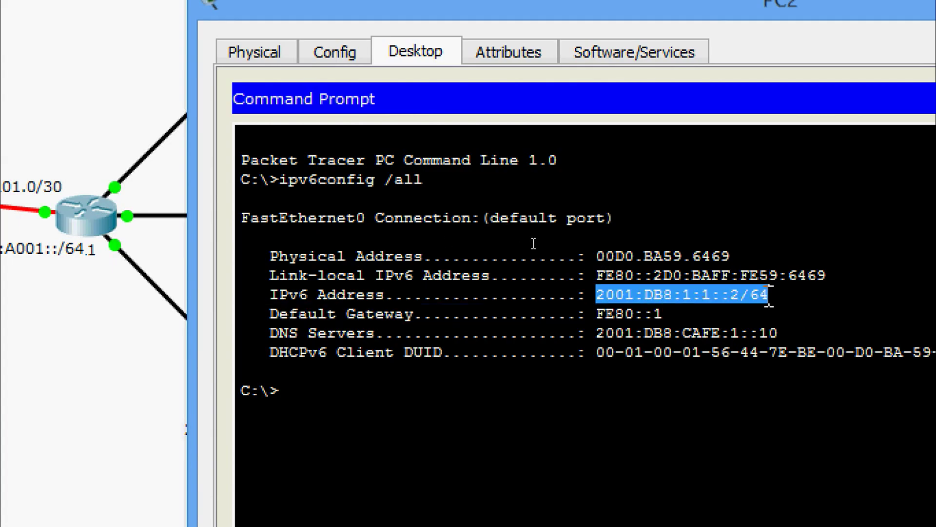
{"action": "left_click", "coordinate": [431, 430]}
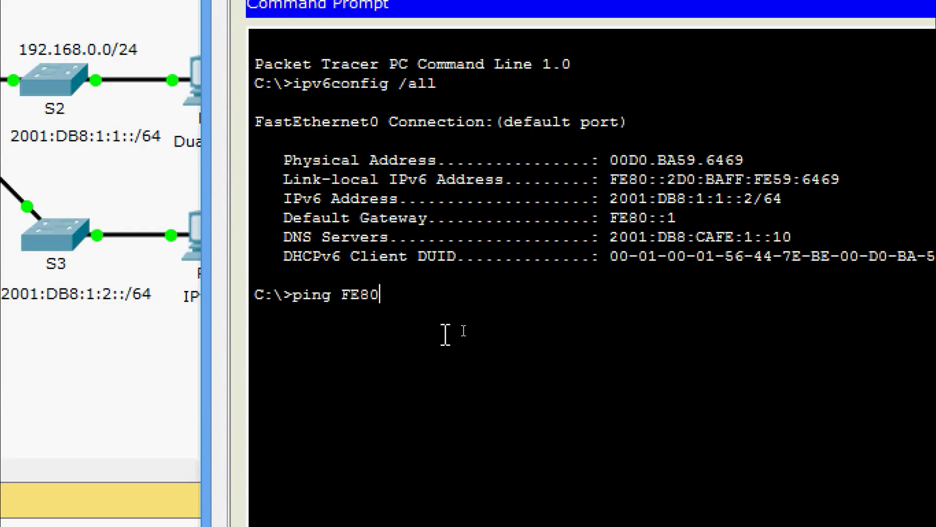
Ping PC2's IPv6 default gateway FE80::1 and review the replies
{"action": "type", "text": "ping FE80::1"}
{"action": "key", "text": "Return"}
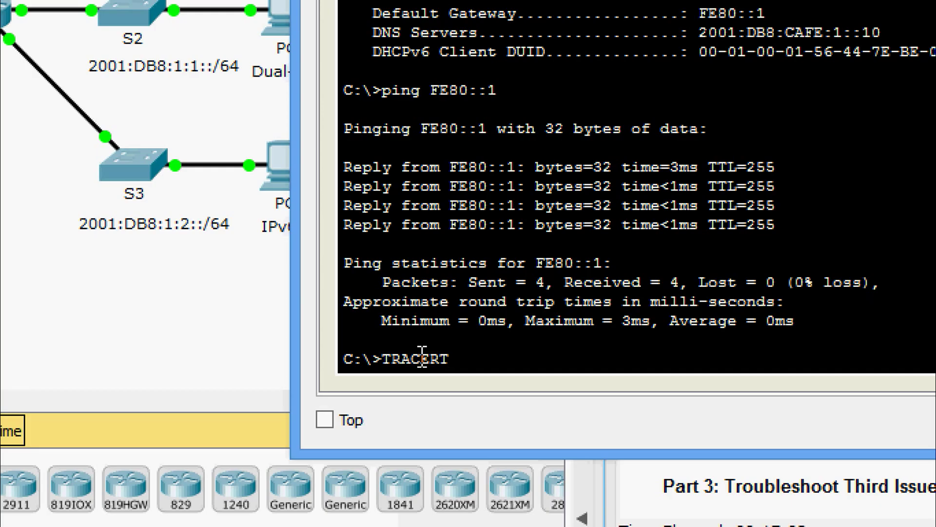
{"action": "scroll", "coordinate": [486, 353], "scroll_direction": "up", "scroll_amount": 1}
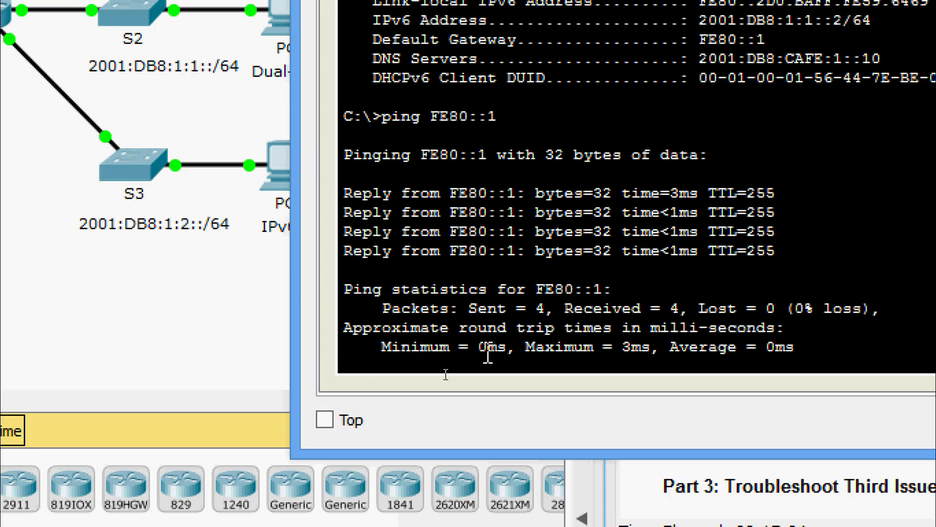
{"action": "scroll", "coordinate": [487, 355], "scroll_direction": "down", "scroll_amount": 2}
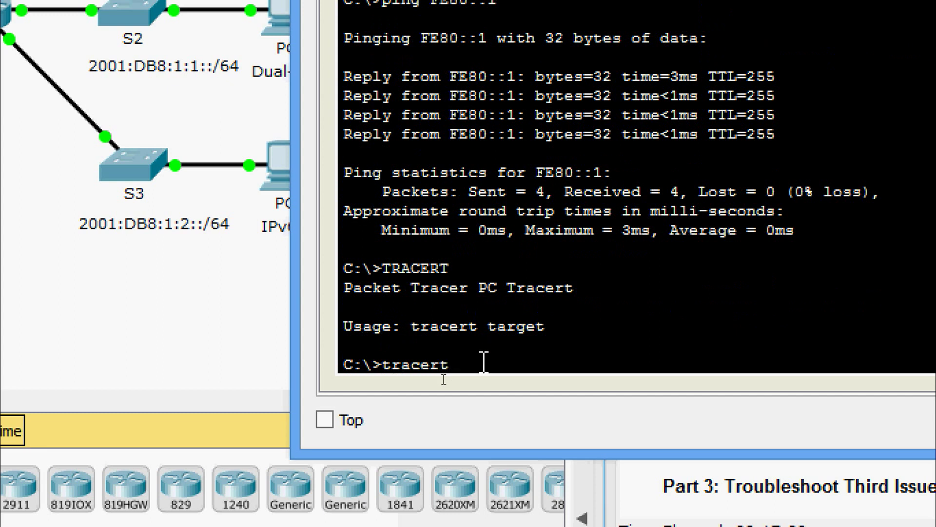
Trace the route from PC2 to the server at 2001:DB8:CAFE:1::10 with tracert
{"action": "right_click", "coordinate": [480, 361]}
{"action": "left_click", "coordinate": [502, 412]}
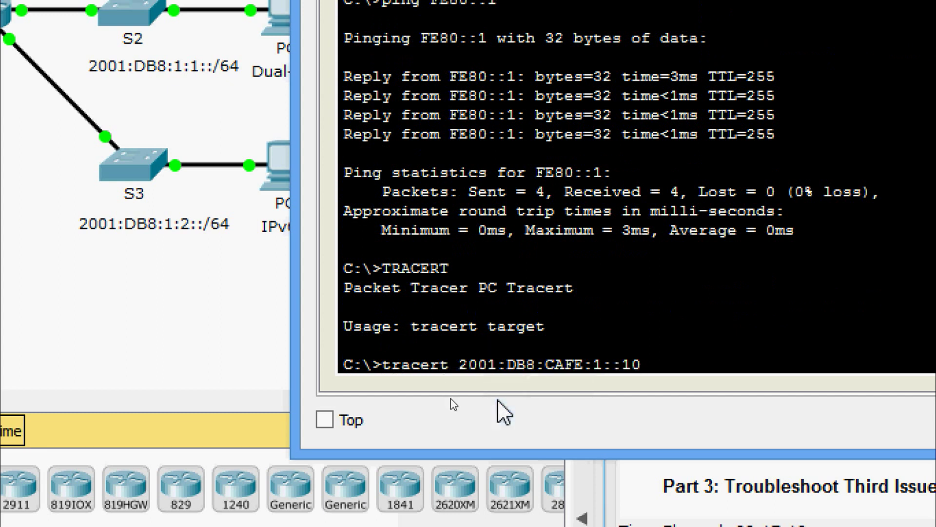
{"action": "key", "text": "Return"}
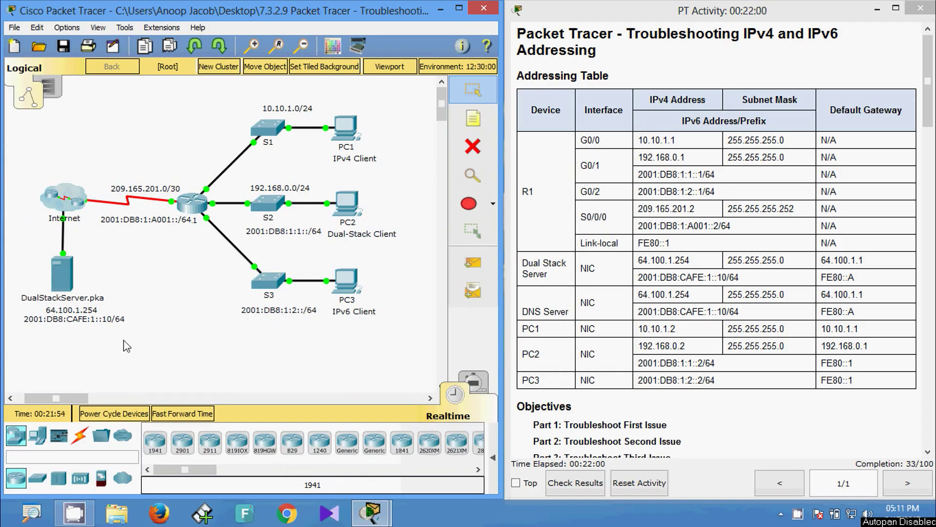
Open DualStackServer.pka's IP configuration and fit its window beside the addressing table for comparison
{"action": "left_click", "coordinate": [69, 289]}
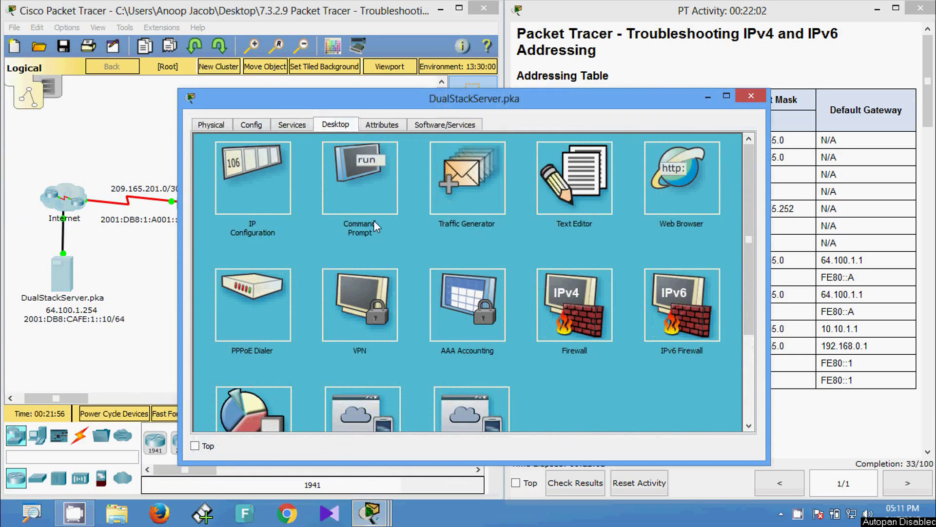
{"action": "left_click", "coordinate": [240, 195]}
{"action": "left_click_drag", "start_coordinate": [360, 101], "coordinate": [193, 41]}
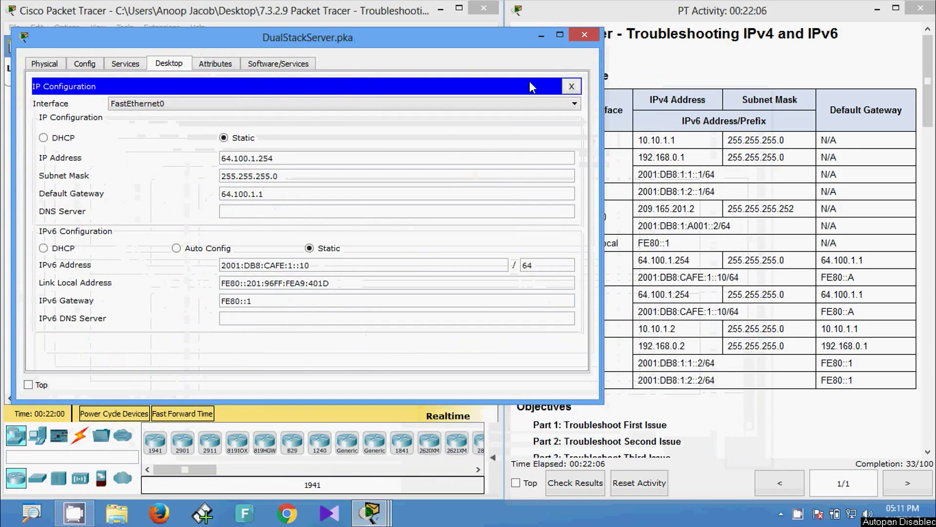
{"action": "left_click_drag", "start_coordinate": [505, 165], "coordinate": [497, 165]}
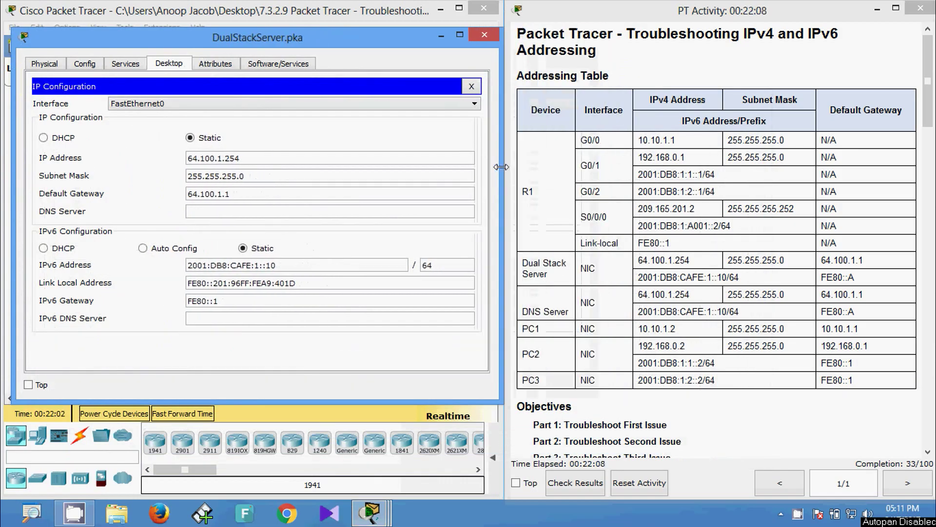
{"action": "left_click_drag", "start_coordinate": [404, 42], "coordinate": [403, 54]}
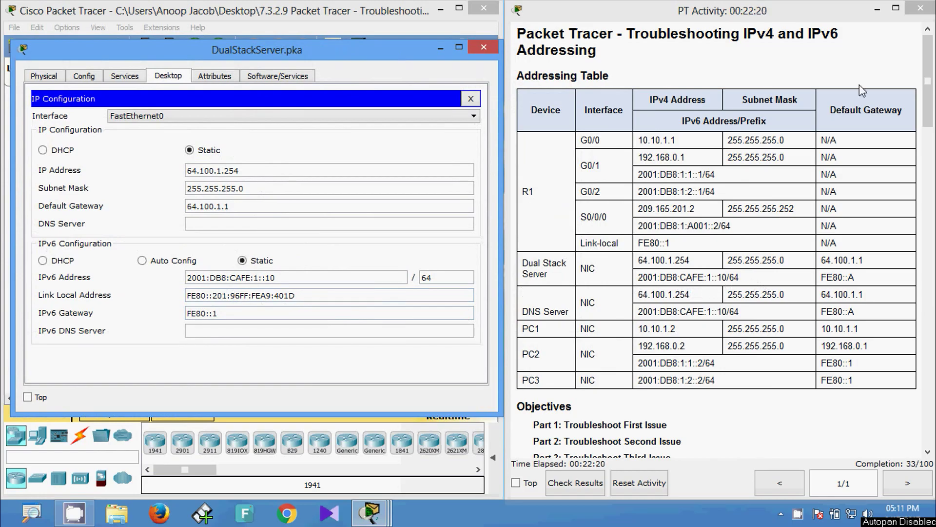
Set DualStackServer.pka's IPv6 gateway to FE80::A, as listed in the addressing table
{"action": "left_click_drag", "start_coordinate": [822, 277], "coordinate": [856, 278]}
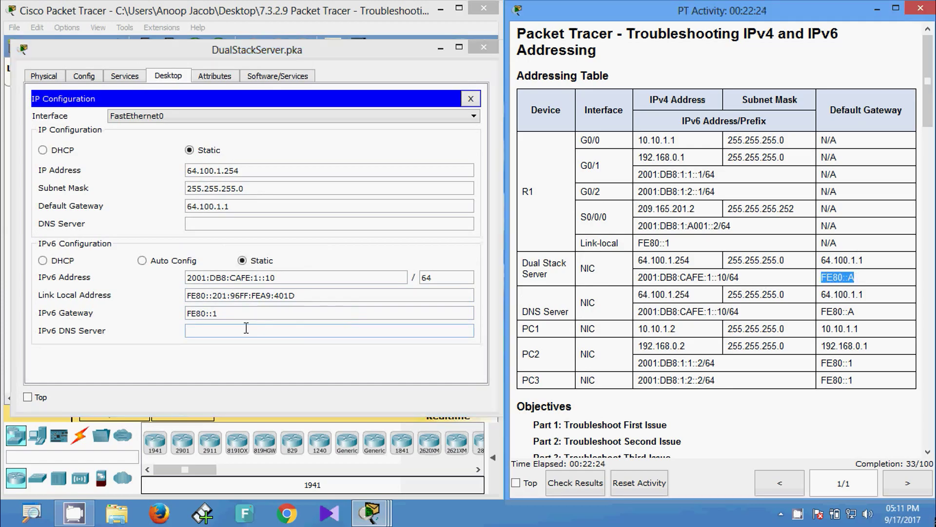
{"action": "left_click_drag", "start_coordinate": [224, 317], "coordinate": [183, 313]}
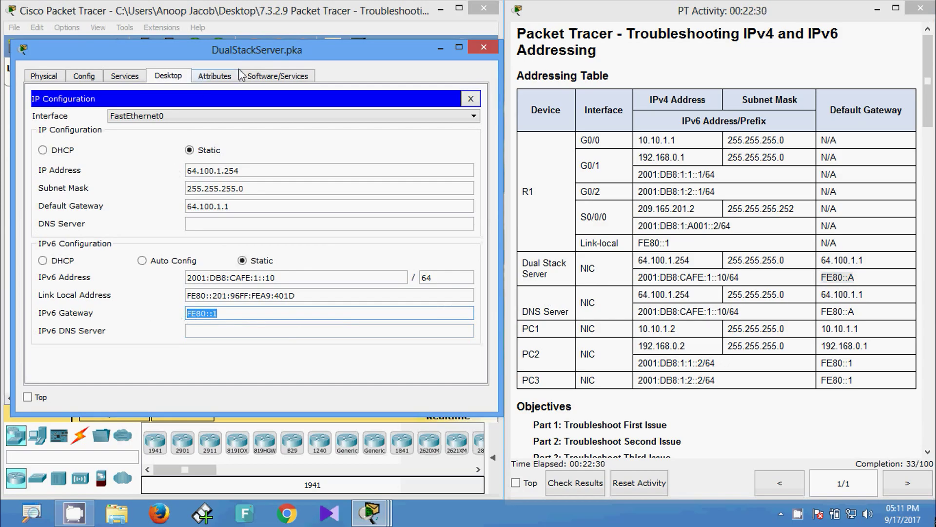
{"action": "left_click", "coordinate": [231, 313]}
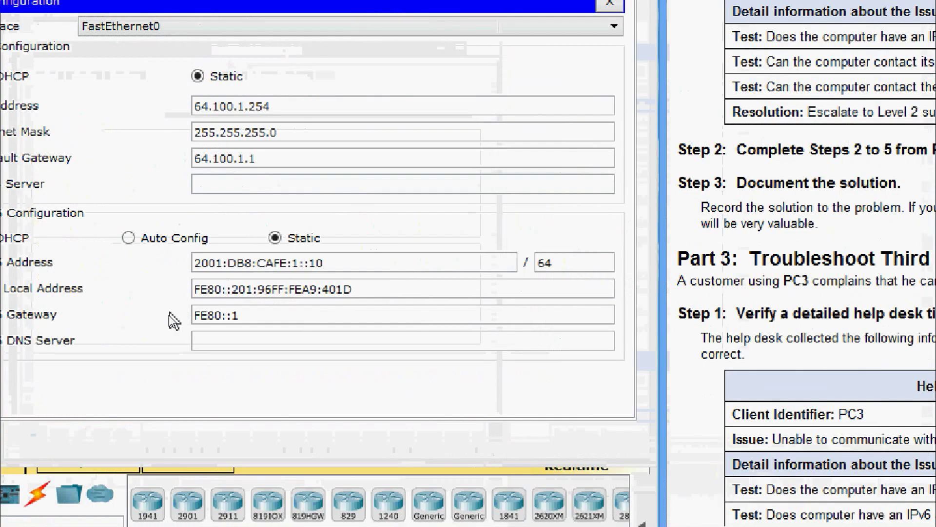
{"action": "left_click", "coordinate": [231, 313]}
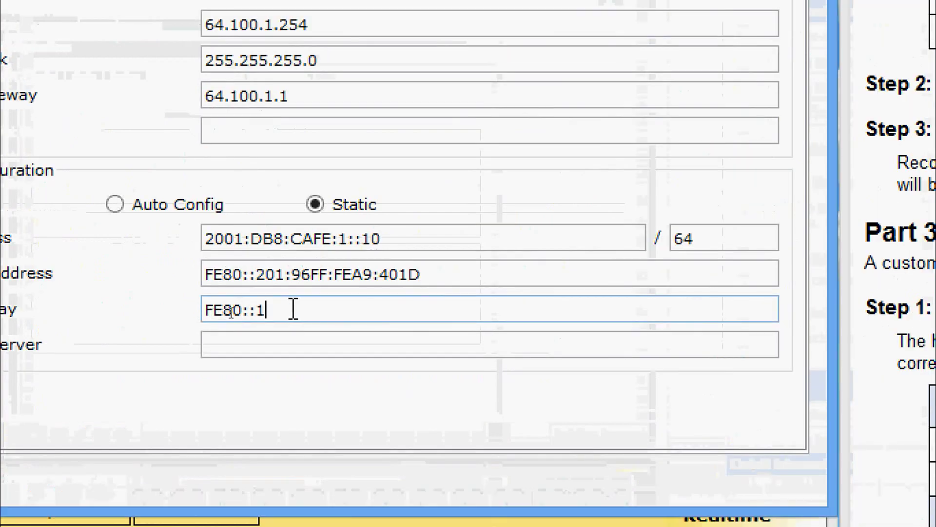
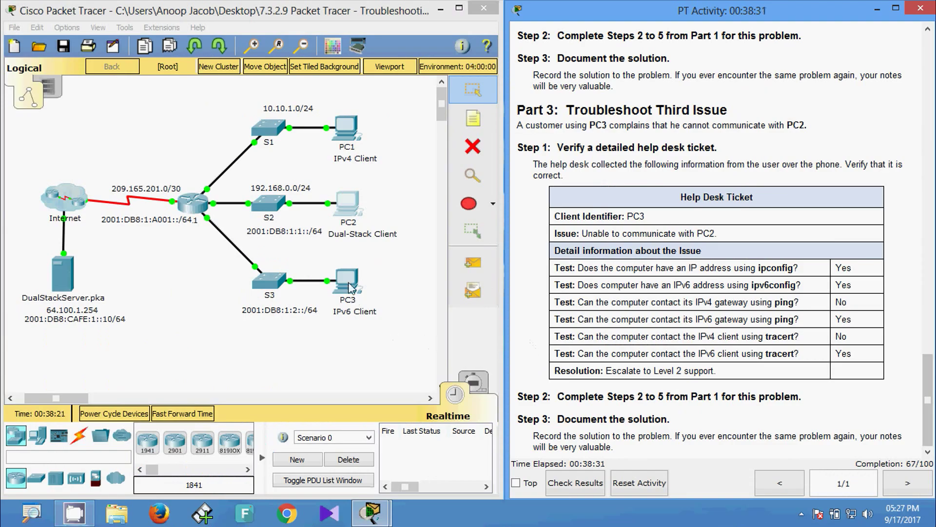
Run ipconfig /all in PC3's command prompt and examine its IPv4 address, subnet mask, gateway and DNS entries
{"action": "left_click", "coordinate": [350, 287]}
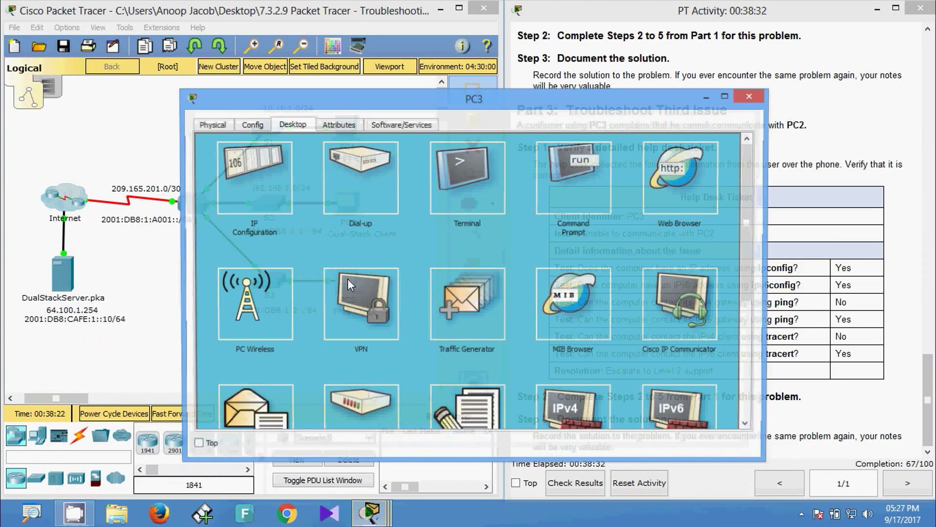
{"action": "left_click", "coordinate": [548, 189]}
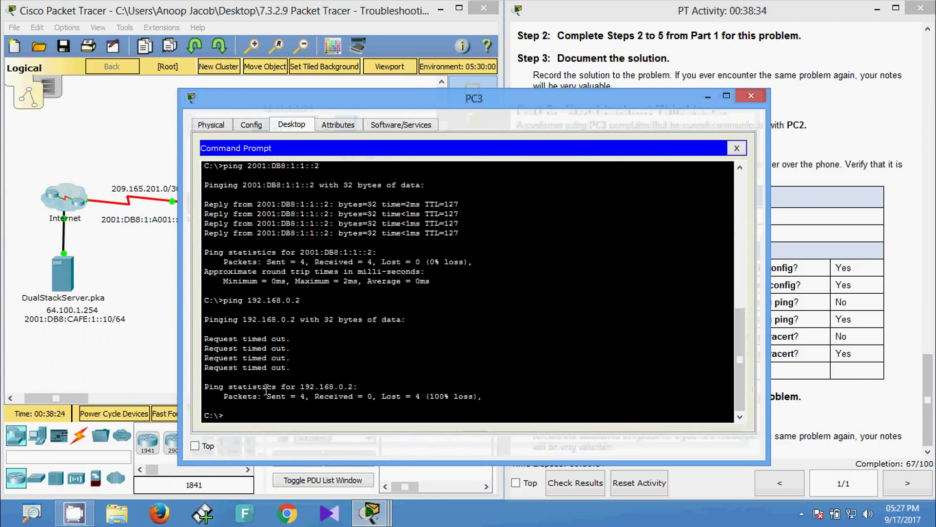
{"action": "type", "text": "ipconfig"}
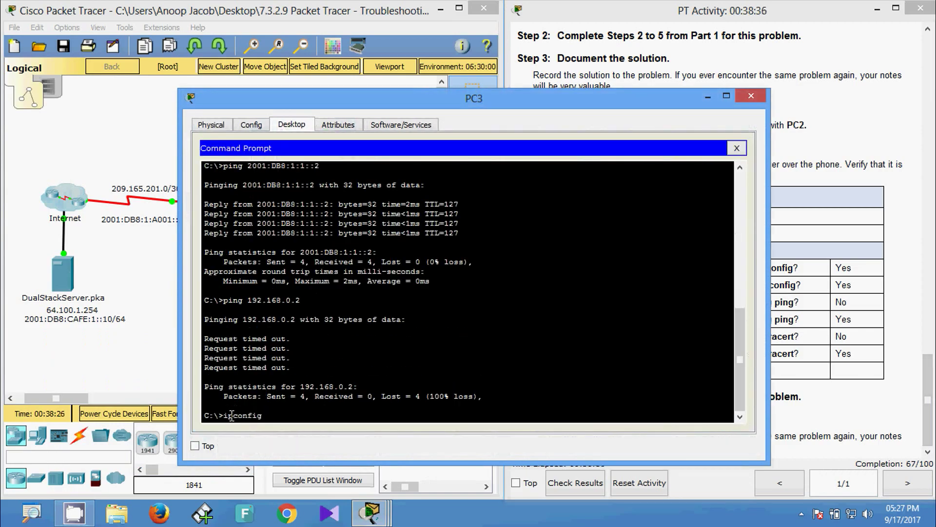
{"action": "type", "text": " /all"}
{"action": "key", "text": "Return"}
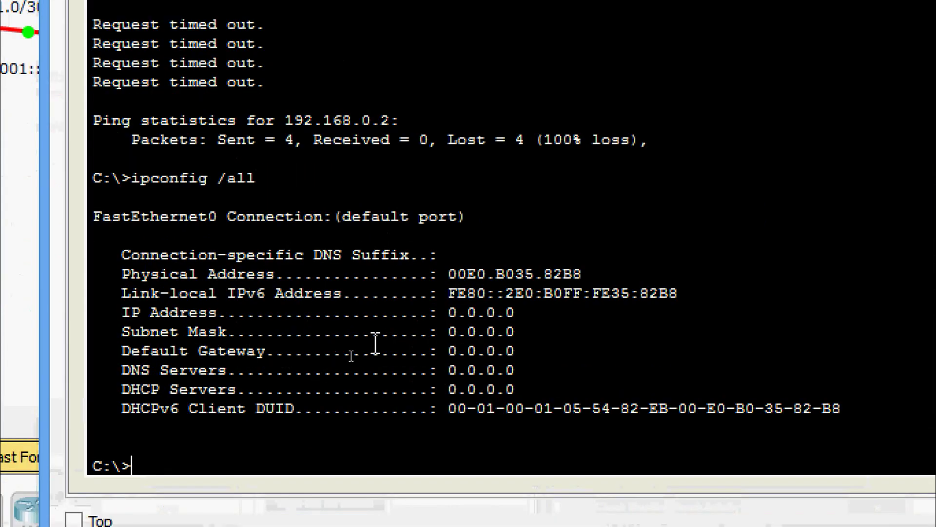
{"action": "left_click_drag", "start_coordinate": [448, 313], "coordinate": [524, 367]}
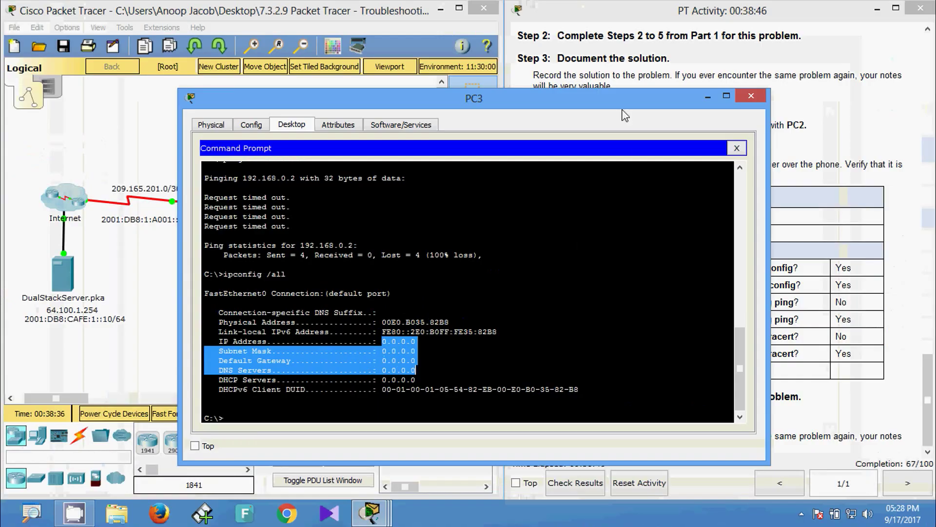
Compare PC3's IPv4 results with the ipconfig and IPv4 gateway ping answers in the Part 3 help desk ticket
{"action": "left_click_drag", "start_coordinate": [652, 93], "coordinate": [409, 53]}
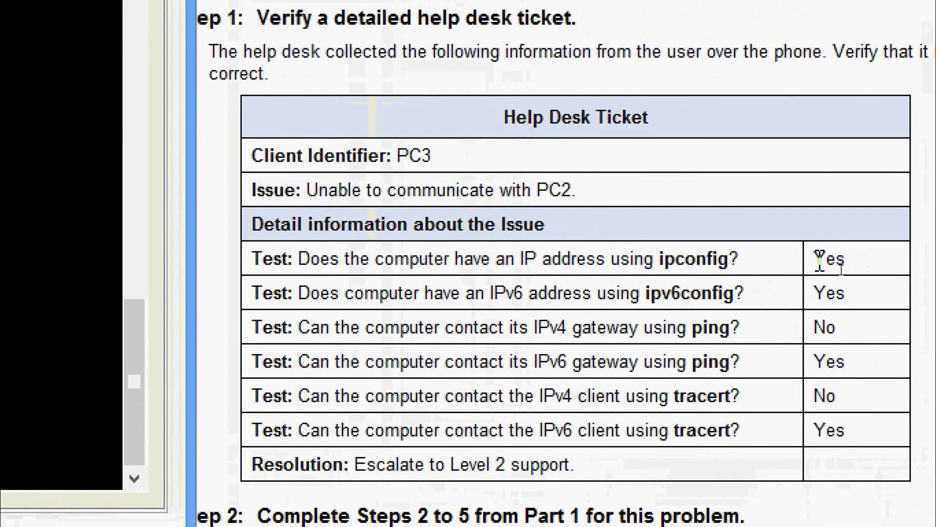
{"action": "double_click", "coordinate": [824, 259]}
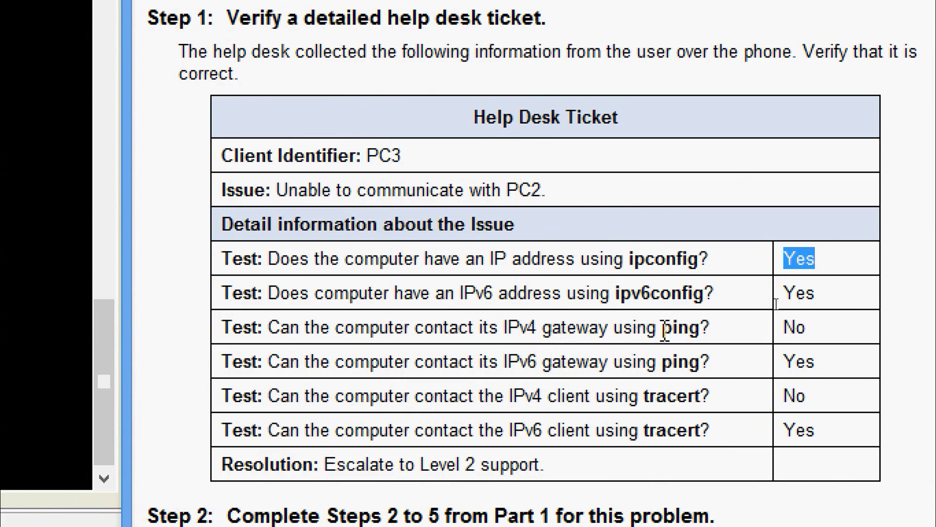
{"action": "double_click", "coordinate": [796, 326]}
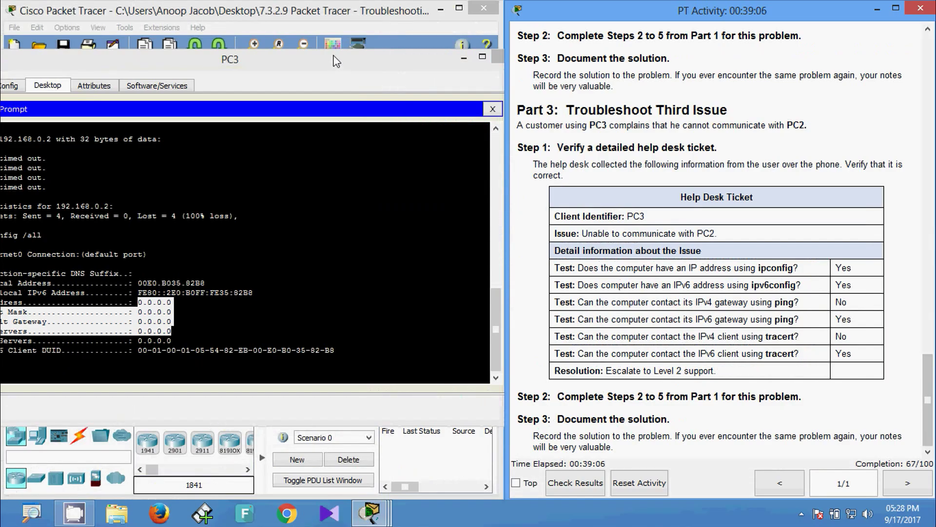
Open router R1's command line and enter privileged EXEC mode with enable
{"action": "left_click_drag", "start_coordinate": [334, 56], "coordinate": [799, 68]}
{"action": "left_click", "coordinate": [180, 253]}
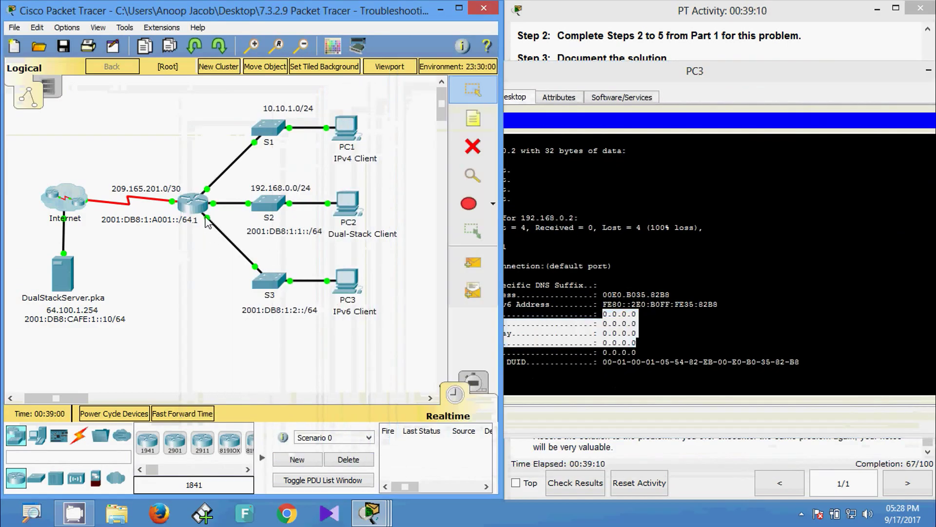
{"action": "mouse_move", "coordinate": [207, 223]}
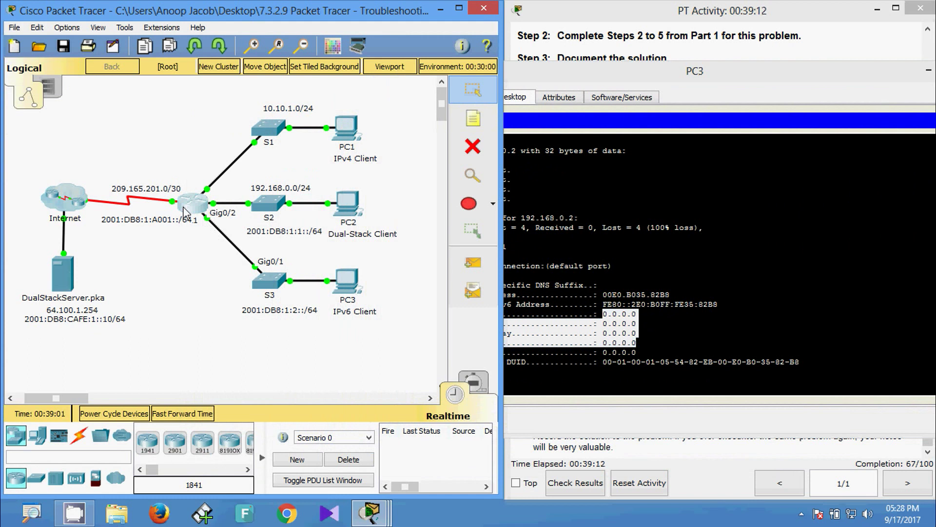
{"action": "left_click", "coordinate": [193, 204]}
{"action": "key", "text": "Return"}
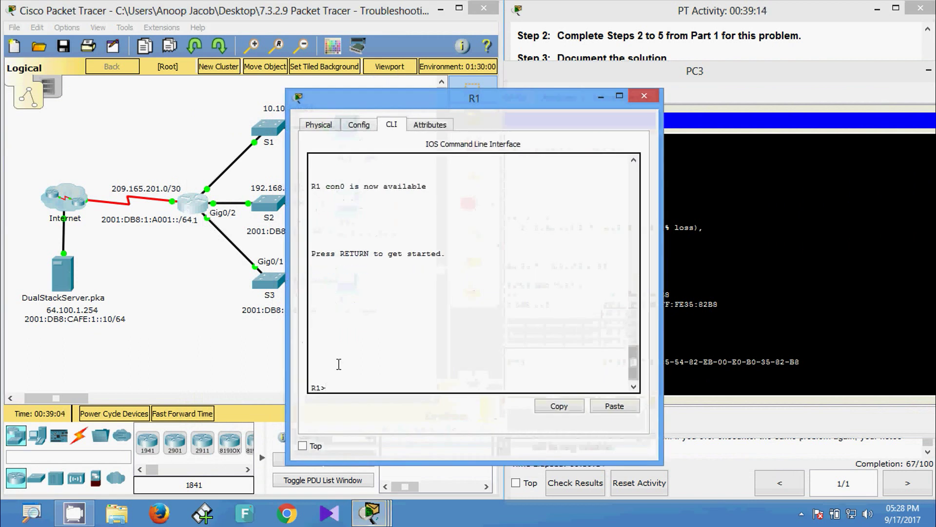
{"action": "type", "text": "ena"}
{"action": "key", "text": "Tab"}
{"action": "key", "text": "Return"}
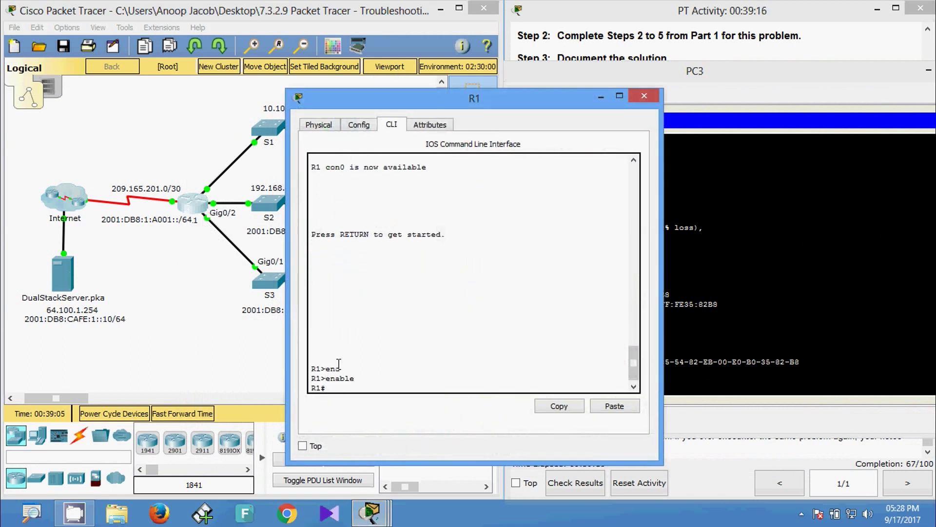
Run show ip interface brief on R1 and examine the IPv4 address entry for GigabitEthernet0/2
{"action": "type", "text": "sh"}
{"action": "key", "text": "Tab"}
{"action": "type", "text": "i"}
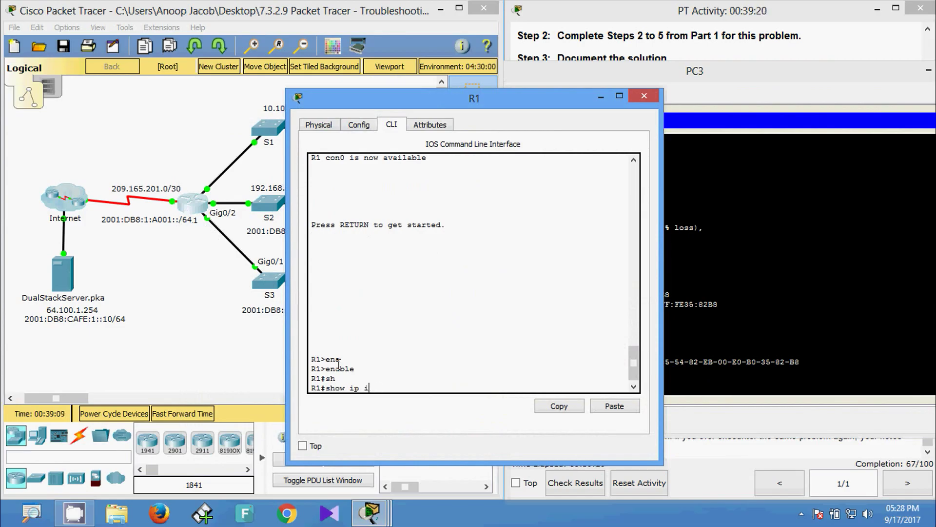
{"action": "type", "text": "nter"}
{"action": "key", "text": "Tab"}
{"action": "type", "text": "b"}
{"action": "key", "text": "Tab"}
{"action": "key", "text": "Return"}
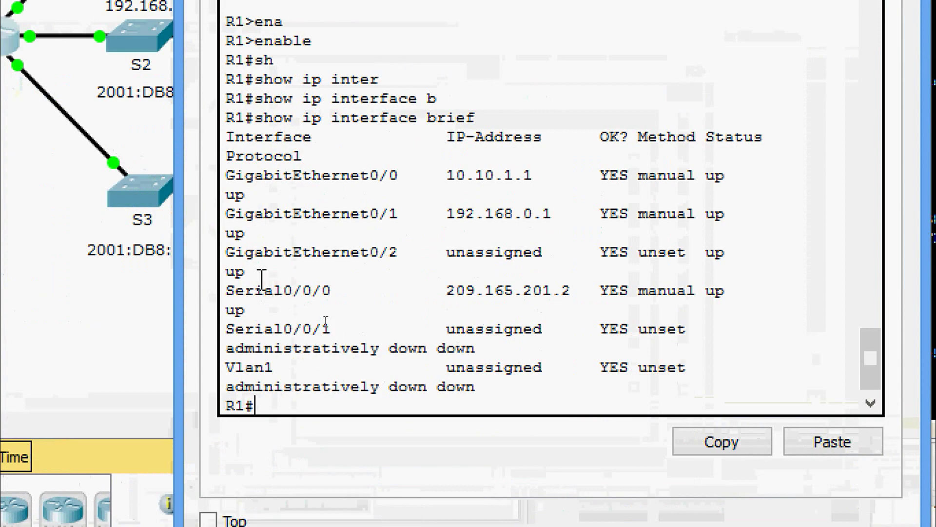
{"action": "left_click_drag", "start_coordinate": [226, 253], "coordinate": [553, 253]}
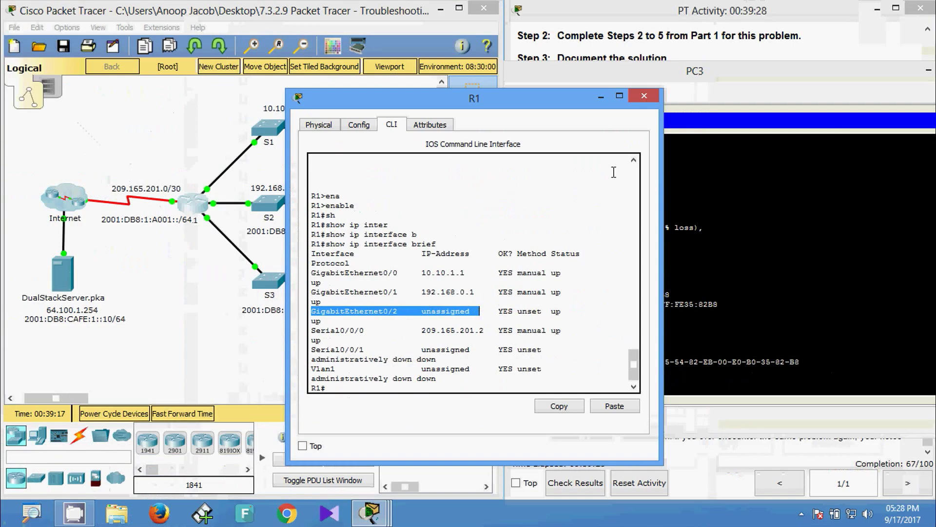
{"action": "left_click", "coordinate": [644, 95]}
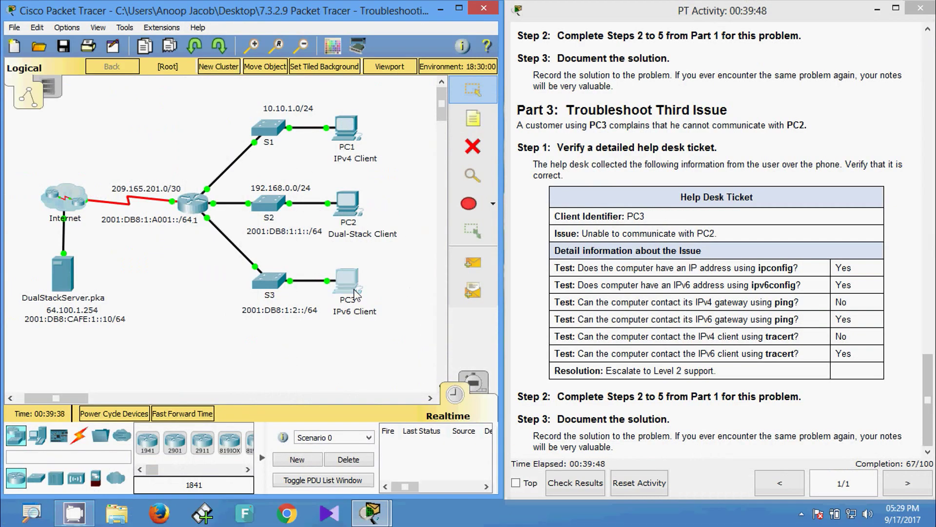
Run ipv6config /all in PC3's command prompt and examine its IPv6 address and default gateway
{"action": "left_click", "coordinate": [347, 282]}
{"action": "left_click", "coordinate": [552, 179]}
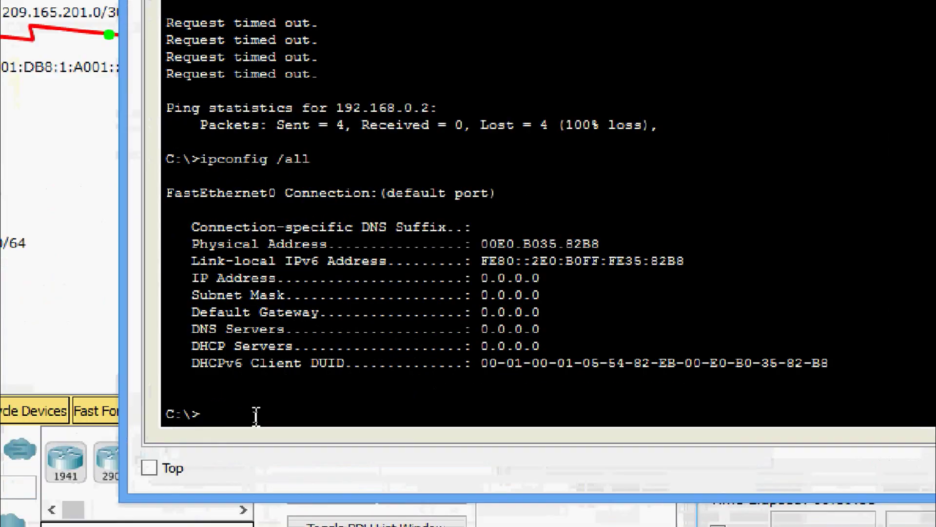
{"action": "type", "text": "ip"}
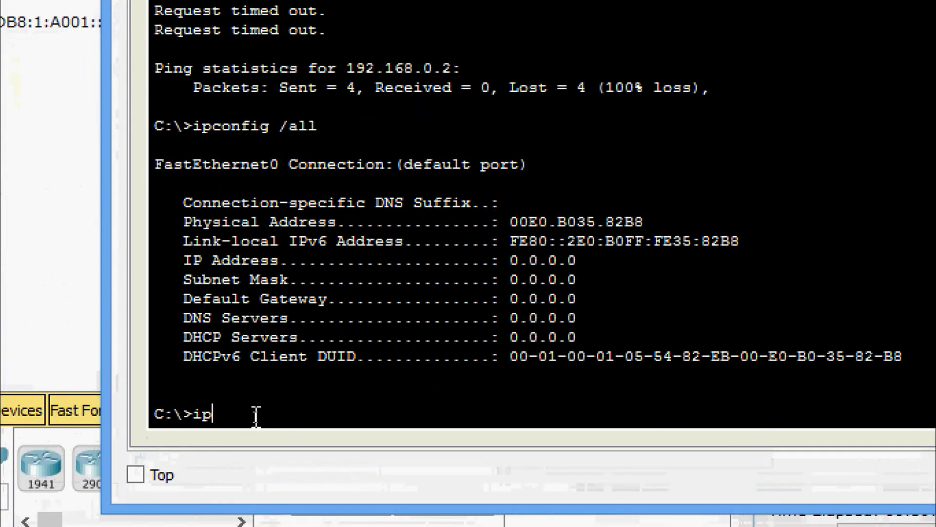
{"action": "type", "text": "v6config /all"}
{"action": "key", "text": "Return"}
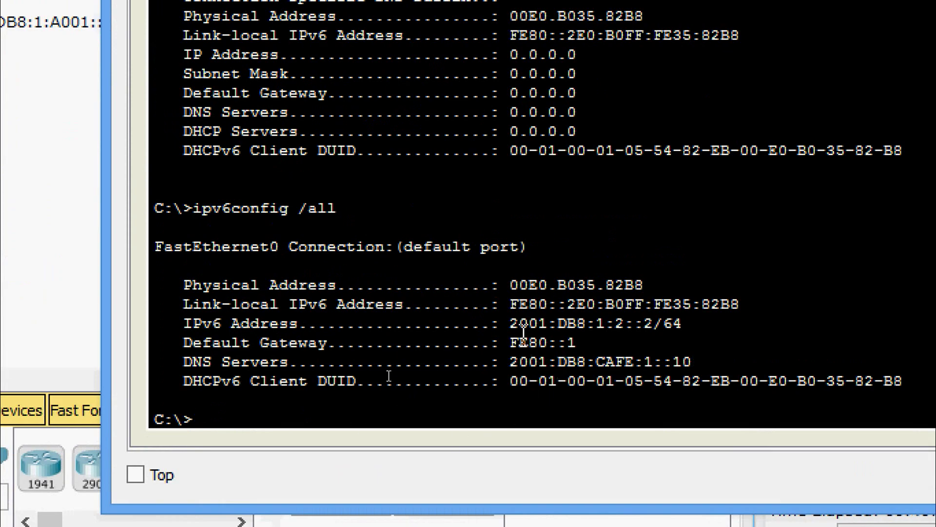
{"action": "left_click_drag", "start_coordinate": [511, 323], "coordinate": [637, 347]}
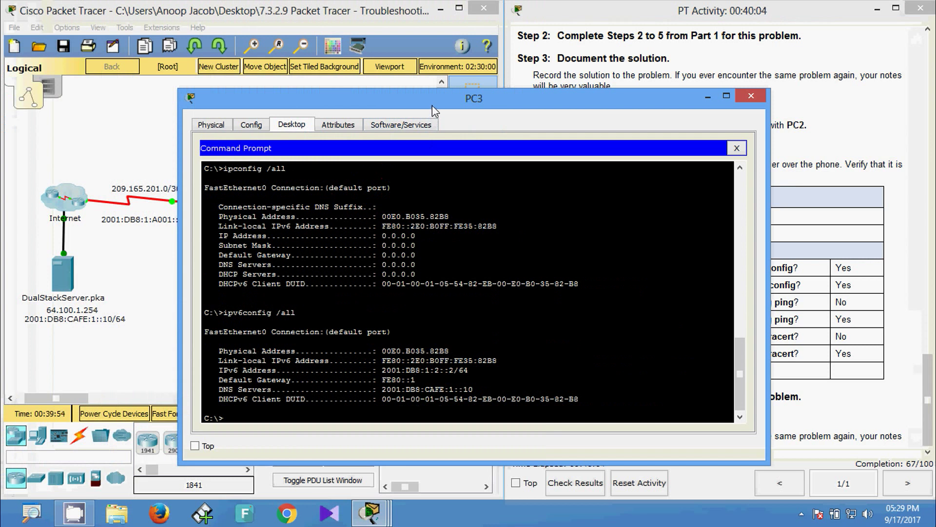
Run show ipv6 interface brief on R1 to list the IPv6 addresses of its interfaces
{"action": "left_click_drag", "start_coordinate": [432, 106], "coordinate": [589, 79]}
{"action": "left_click", "coordinate": [191, 216]}
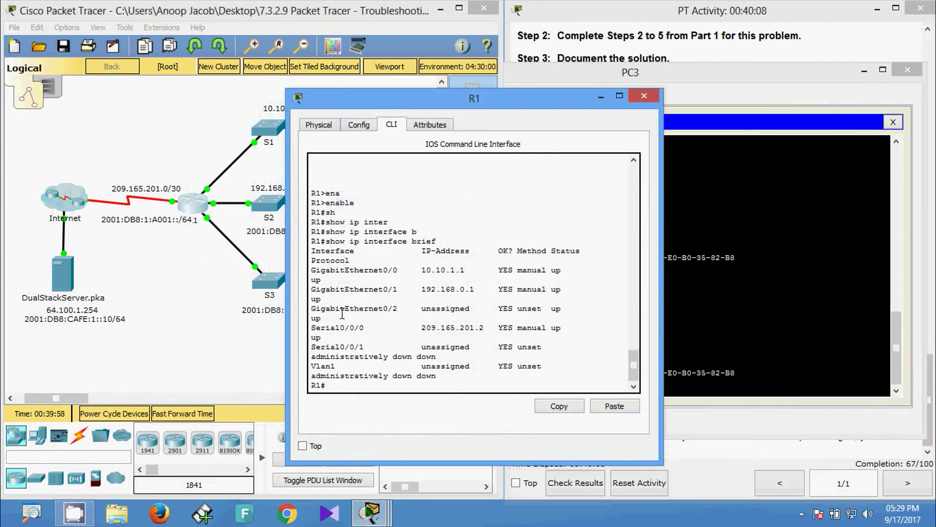
{"action": "key", "text": "Tab"}
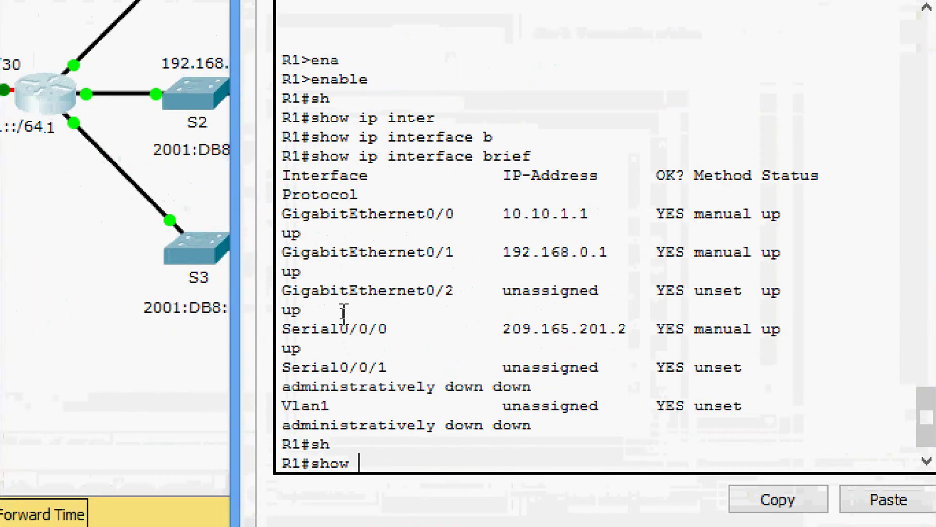
{"action": "type", "text": "ipv"}
{"action": "key", "text": "Tab"}
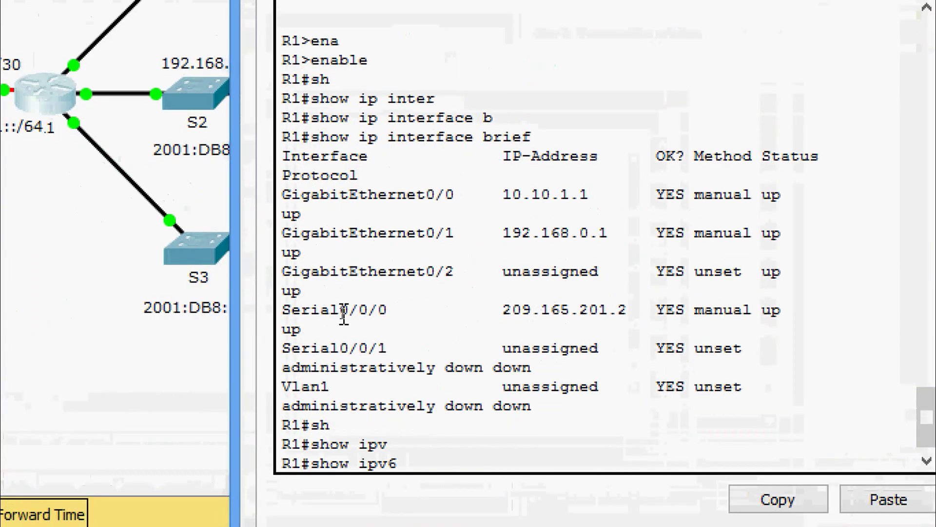
{"action": "type", "text": "inte"}
{"action": "key", "text": "Tab"}
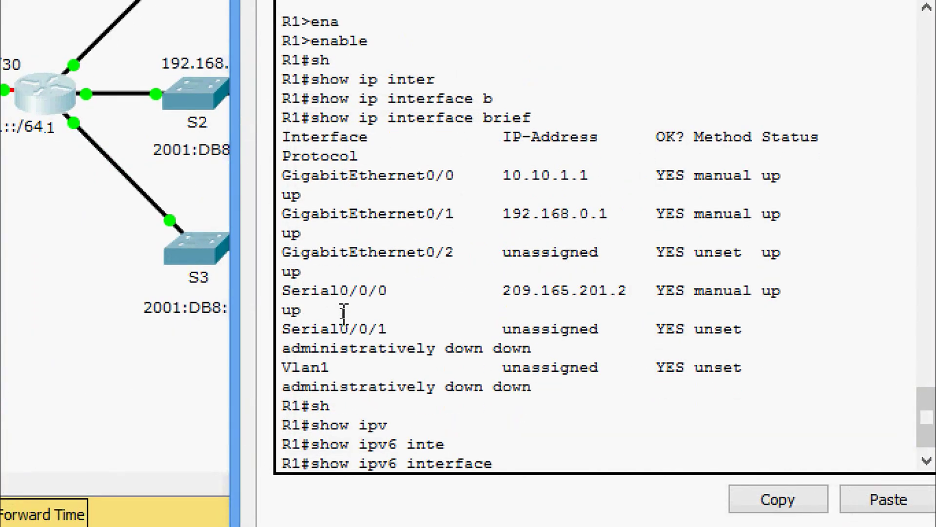
{"action": "type", "text": "b"}
{"action": "key", "text": "Tab"}
{"action": "key", "text": "Return"}
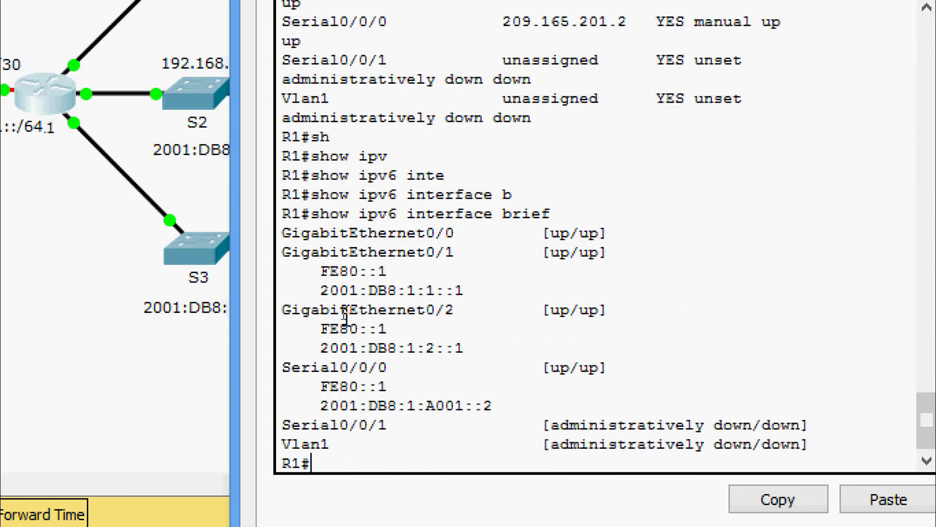
Check R1's GigabitEthernet0/2 link-local address and ping that gateway, FE80::1, from PC3
{"action": "left_click_drag", "start_coordinate": [326, 329], "coordinate": [389, 329]}
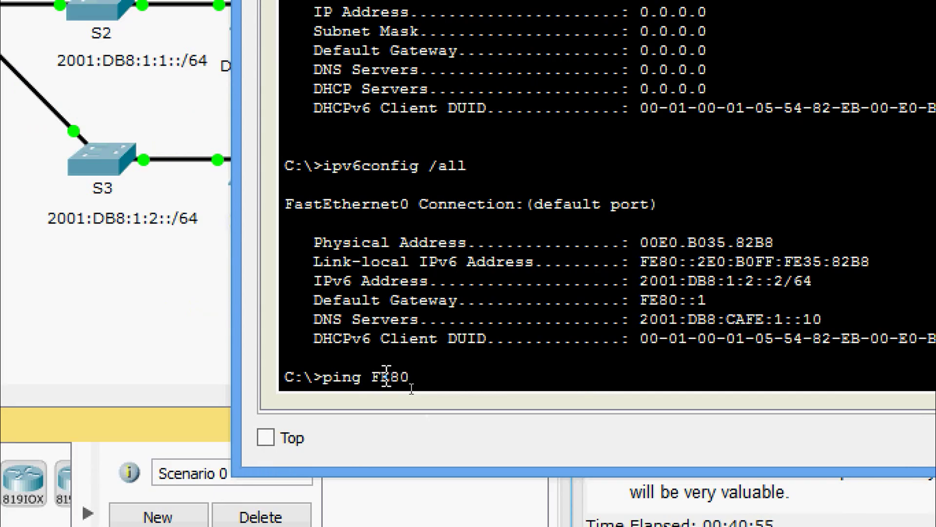
{"action": "key", "text": "Return"}
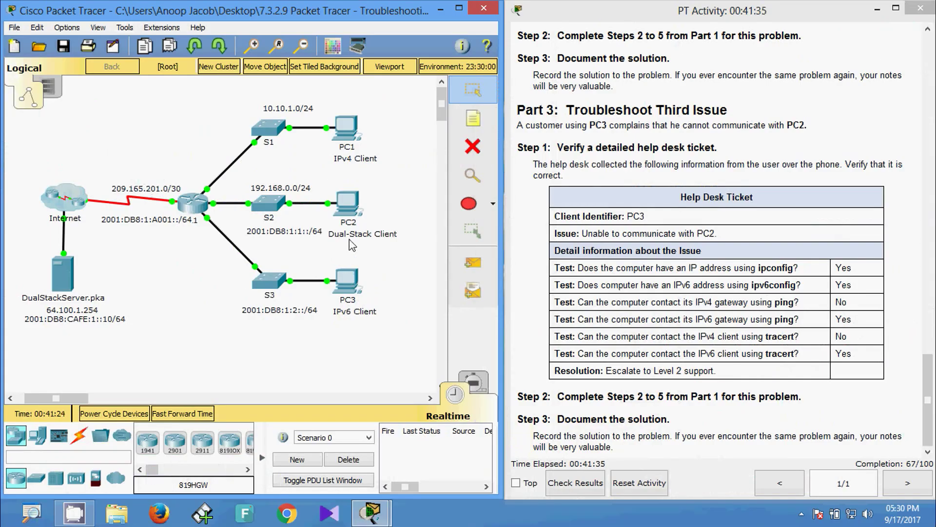
Open PC2's IP configuration and copy its IPv6 address for a connectivity test
{"action": "left_click", "coordinate": [347, 204]}
{"action": "left_click", "coordinate": [250, 186]}
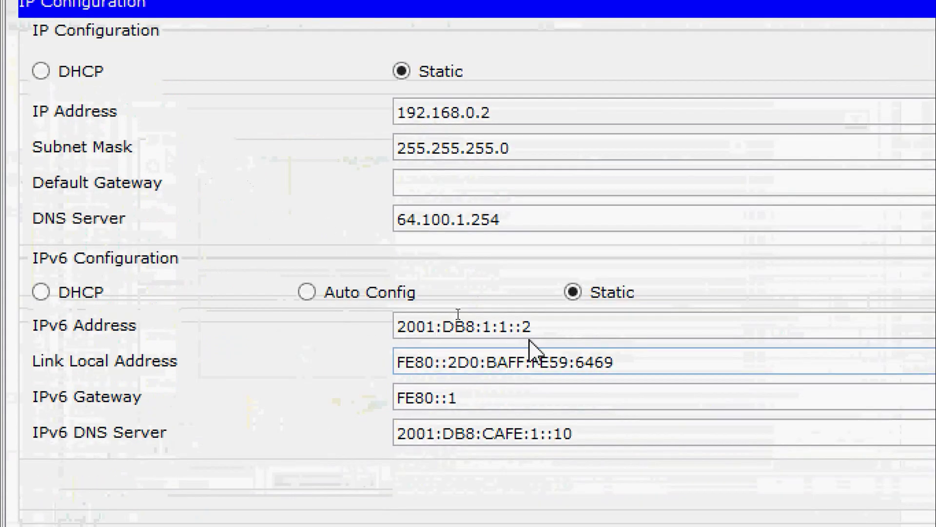
{"action": "left_click", "coordinate": [545, 386]}
{"action": "left_click_drag", "start_coordinate": [545, 322], "coordinate": [361, 293]}
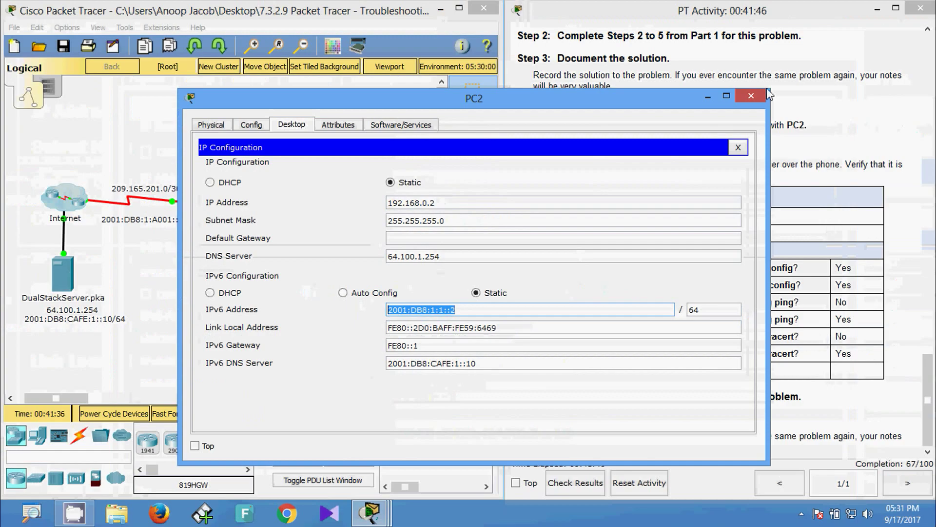
{"action": "left_click", "coordinate": [763, 95]}
Ping PC2's IPv6 address 2001:DB8:1:1::2 from PC3's command prompt and review the replies
{"action": "left_click", "coordinate": [329, 224]}
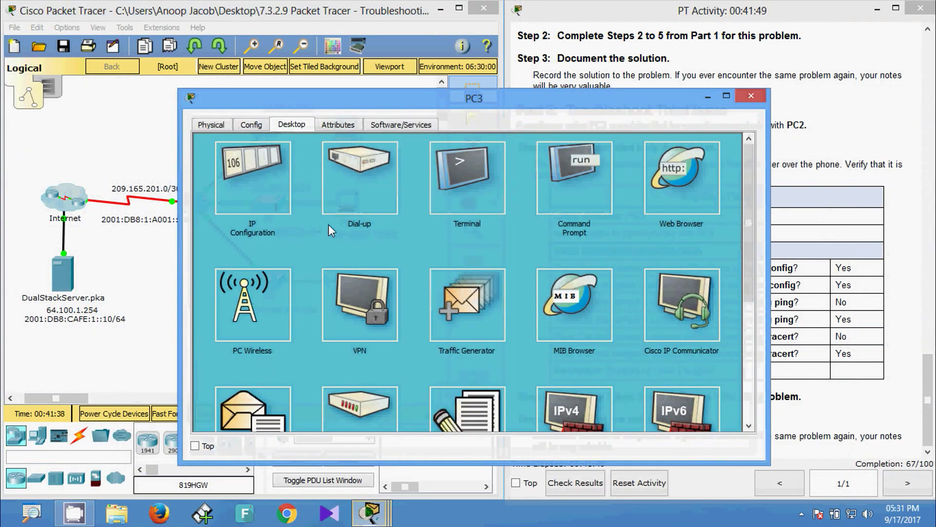
{"action": "left_click", "coordinate": [557, 185]}
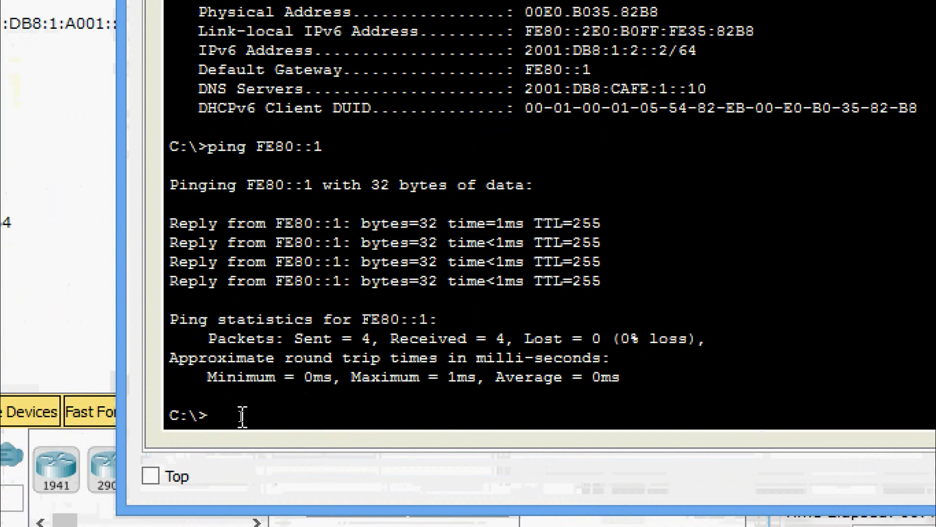
{"action": "type", "text": "PING"}
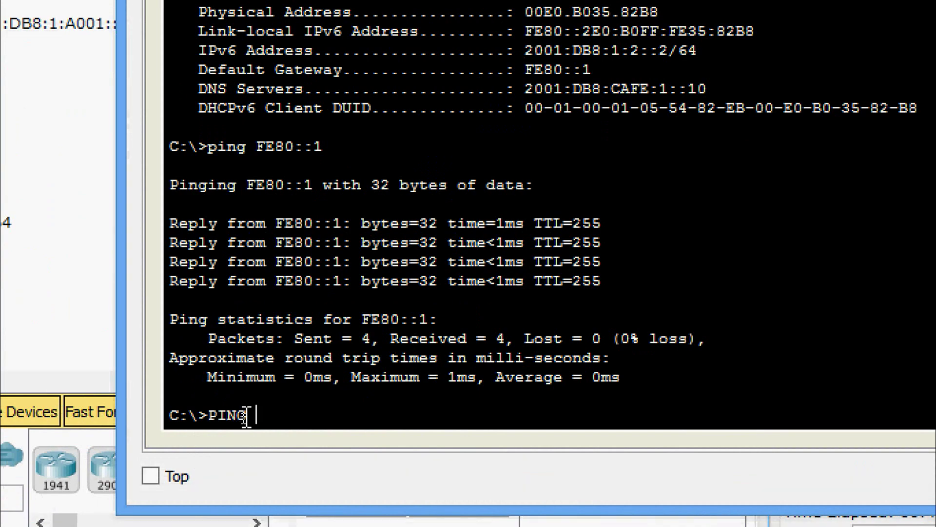
{"action": "right_click", "coordinate": [264, 414]}
{"action": "key", "text": "Return"}
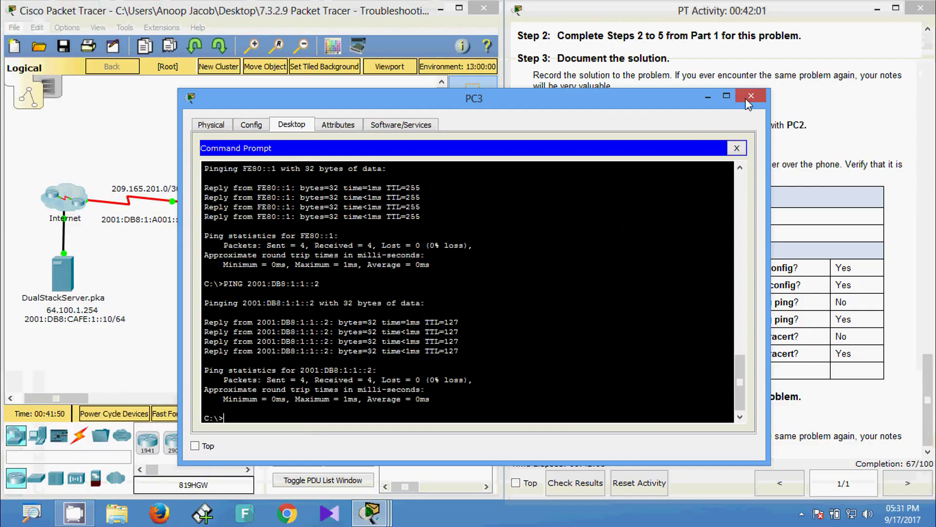
{"action": "left_click", "coordinate": [682, 95]}
Open PC2's IP configuration and set its IPv4 default gateway to 192.168.0.1, reusing the copied PC2 address with a changed last digit
{"action": "left_click", "coordinate": [347, 197]}
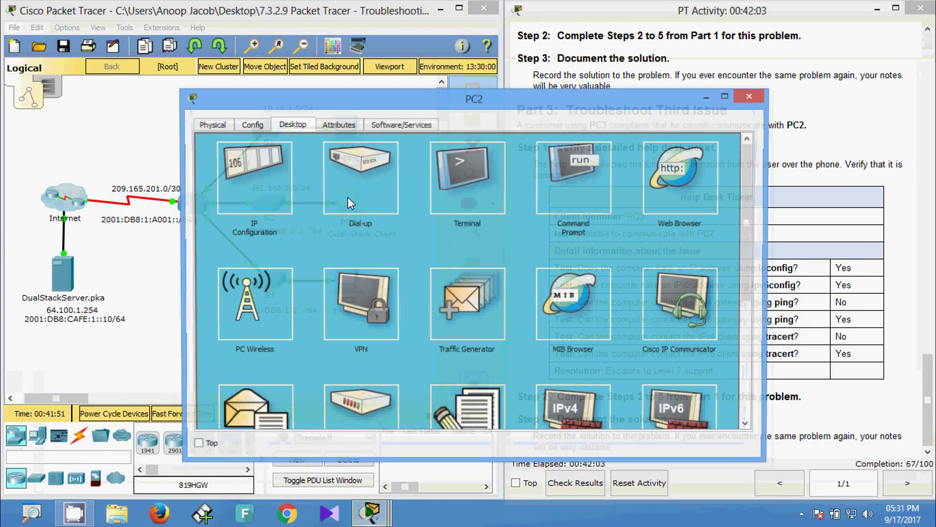
{"action": "left_click", "coordinate": [259, 183]}
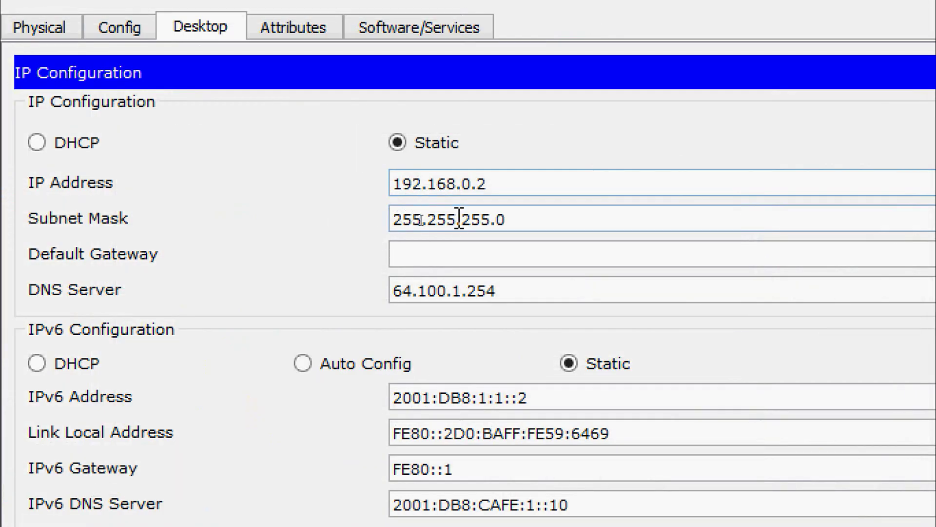
{"action": "left_click", "coordinate": [438, 257]}
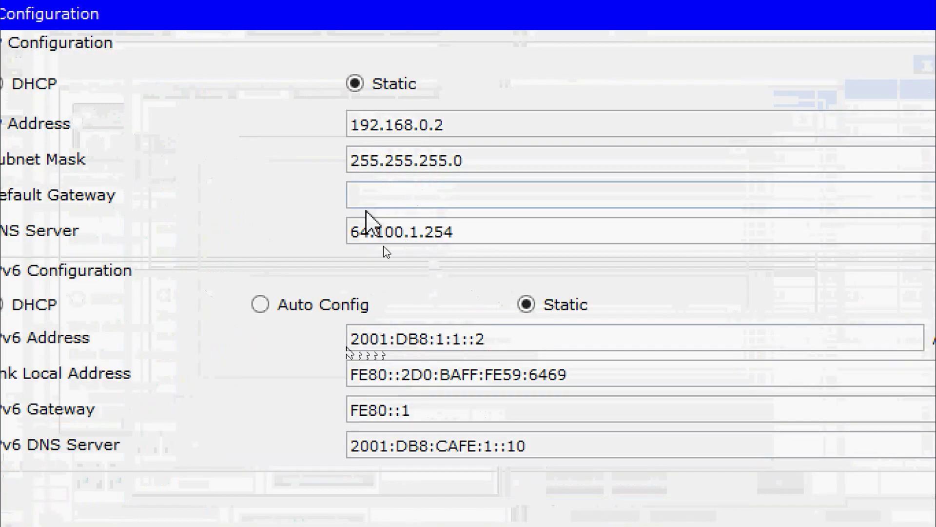
{"action": "left_click_drag", "start_coordinate": [468, 125], "coordinate": [308, 91]}
{"action": "key", "text": "ctrl+c"}
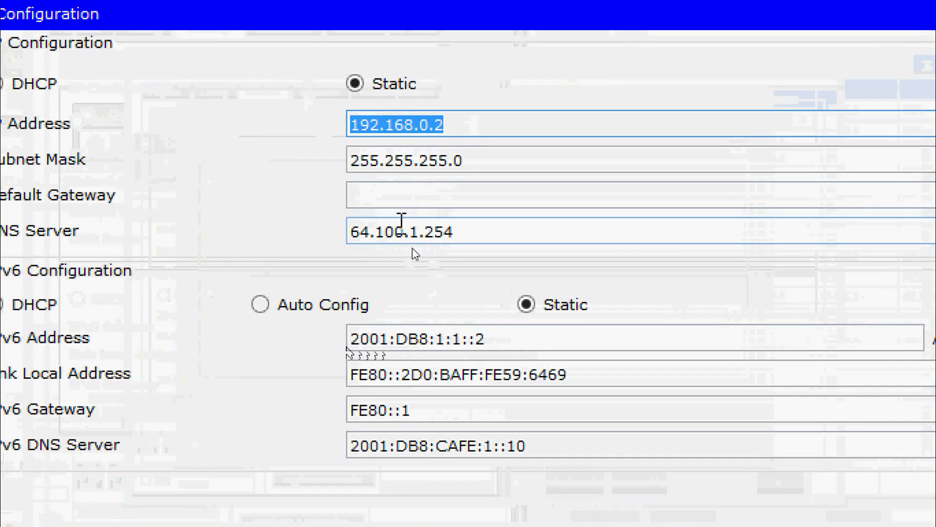
{"action": "left_click", "coordinate": [414, 195]}
{"action": "key", "text": "ctrl+v"}
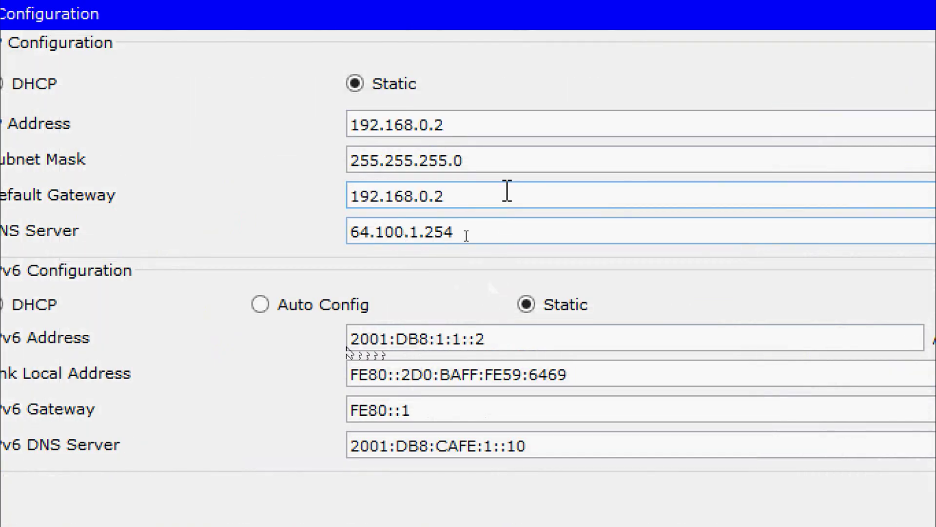
{"action": "key", "text": "BackSpace"}
{"action": "type", "text": "1"}
{"action": "key", "text": "Tab"}
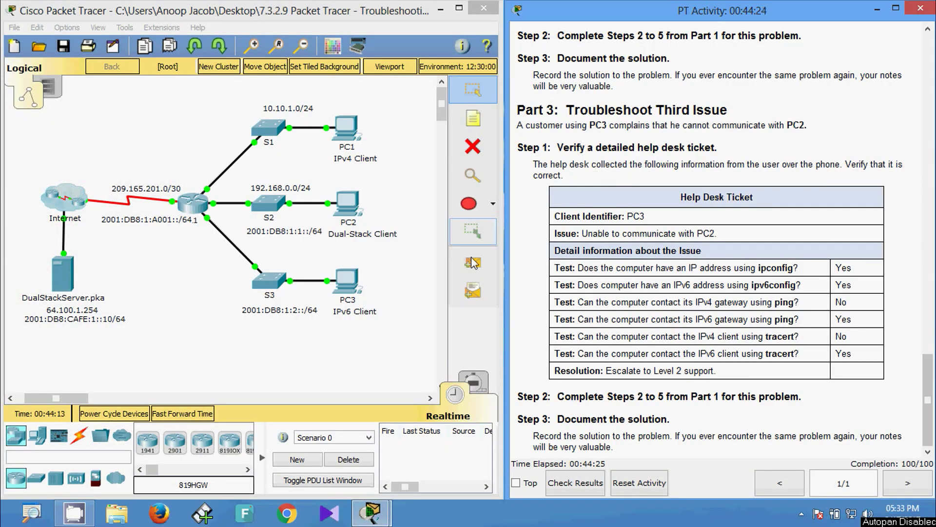
Reopen PC2's IP configuration to check its IPv4 default gateway entry, and close the device window
{"action": "left_click", "coordinate": [342, 341]}
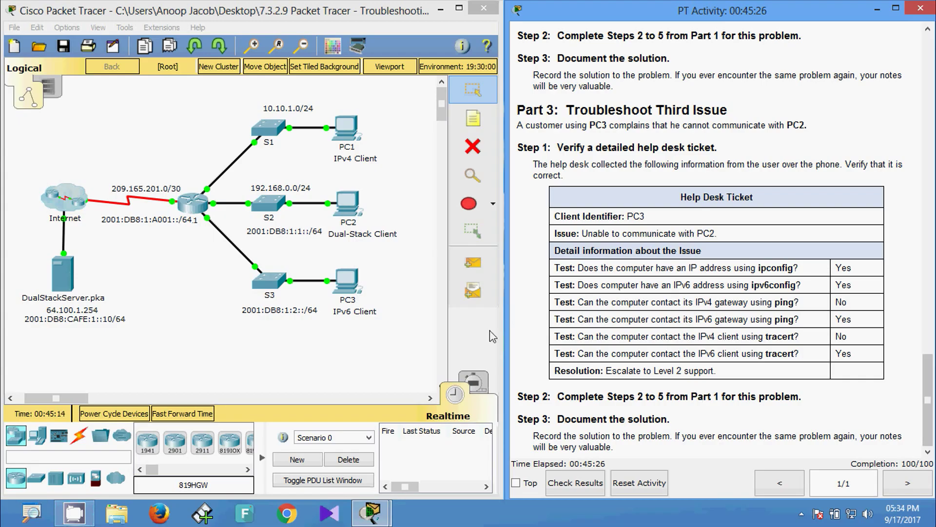
{"action": "left_click", "coordinate": [347, 204]}
{"action": "left_click", "coordinate": [241, 174]}
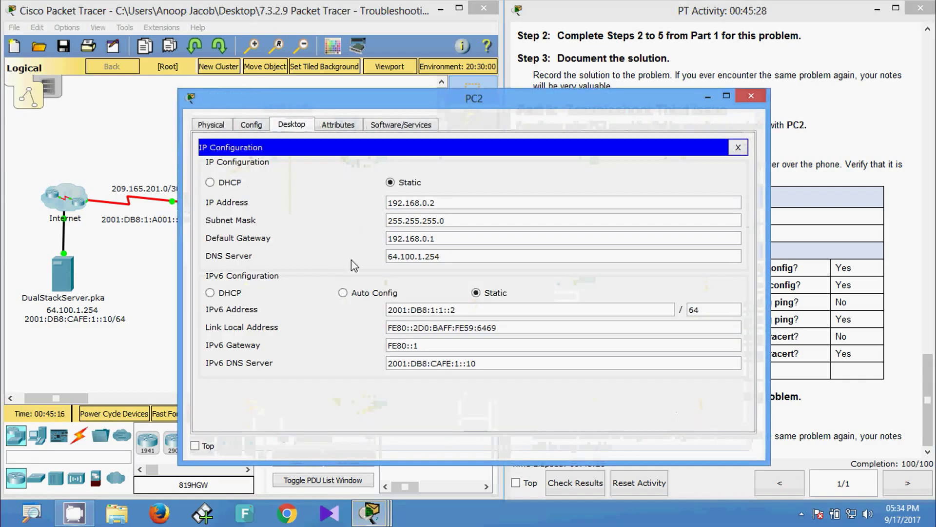
{"action": "left_click", "coordinate": [751, 96]}
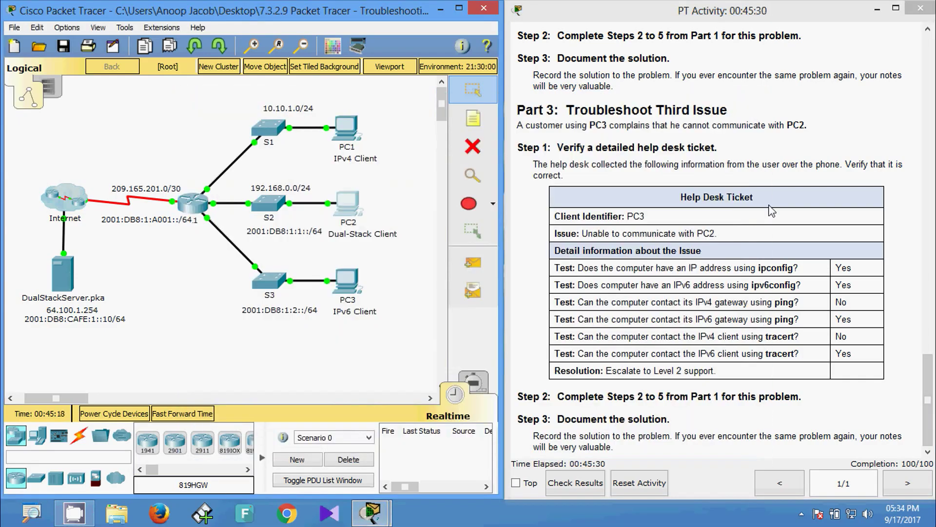